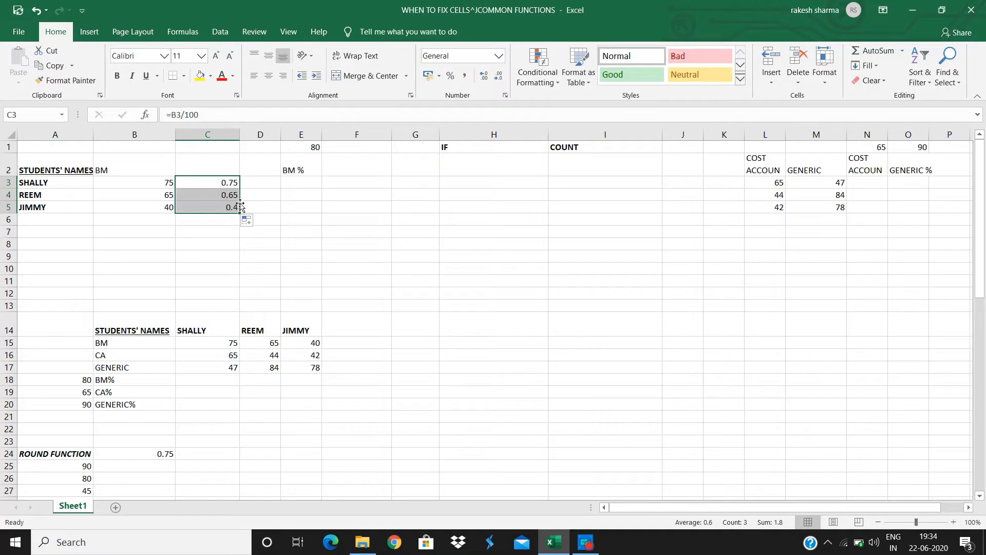
Inspect the copied formulas in C4 and C5 to see which cells they divide by 100
left_click(273, 195)
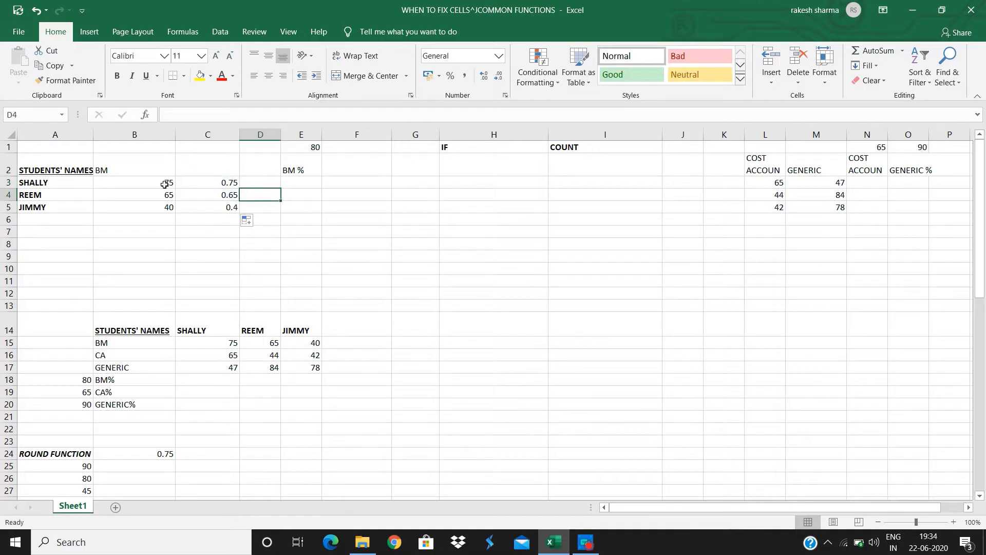
double_click(209, 194)
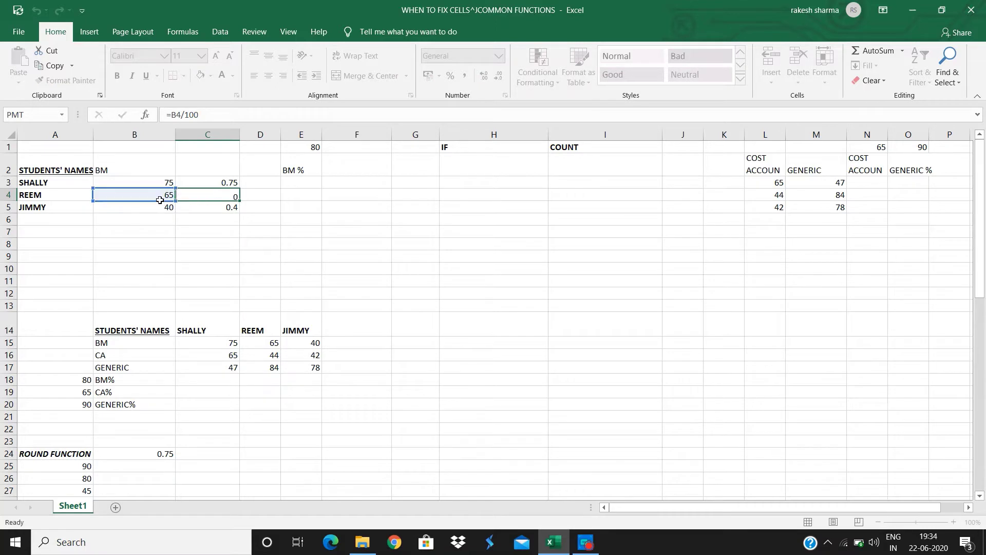
key("Return")
double_click(212, 204)
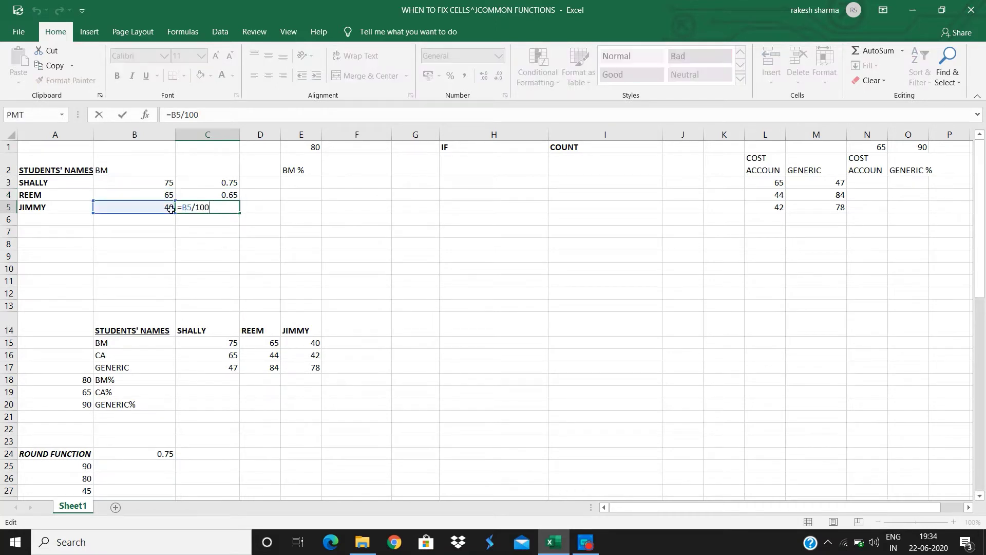
key("Return")
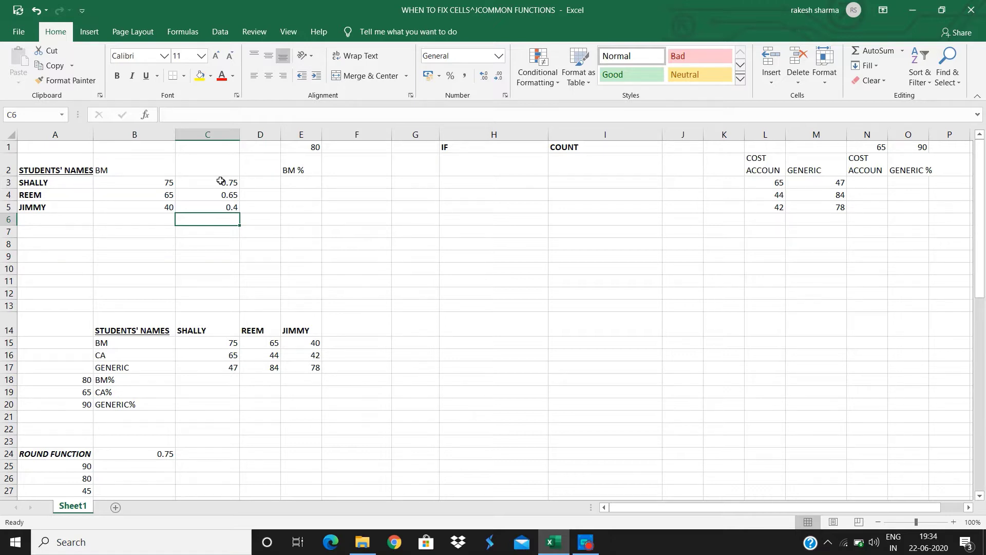
Clear the trial results from C3:C5
left_click_drag(221, 181, 229, 207)
key("Delete")
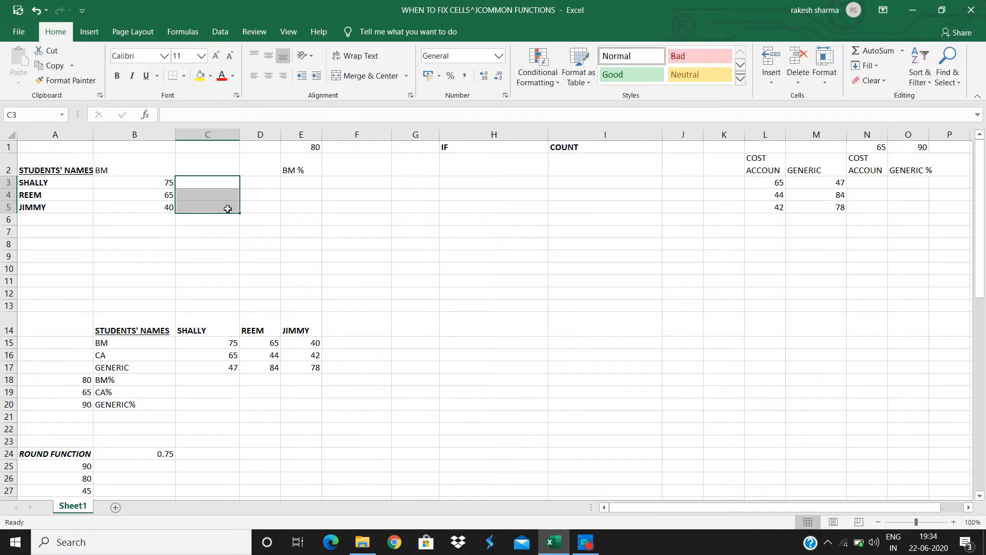
left_click(264, 216)
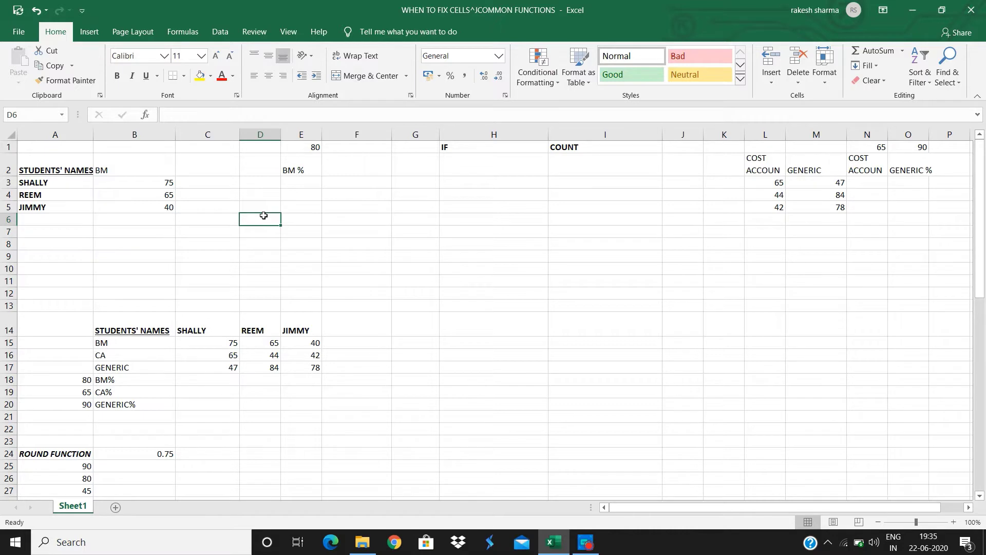
Enter the formula =B3/E1 in E3 to calculate the first student's BM %
left_click(301, 187)
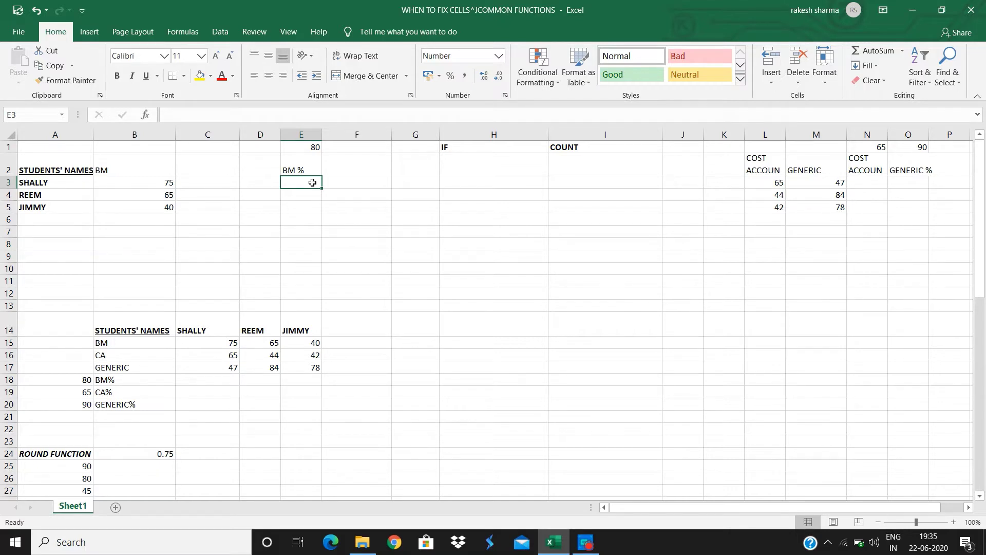
type("=")
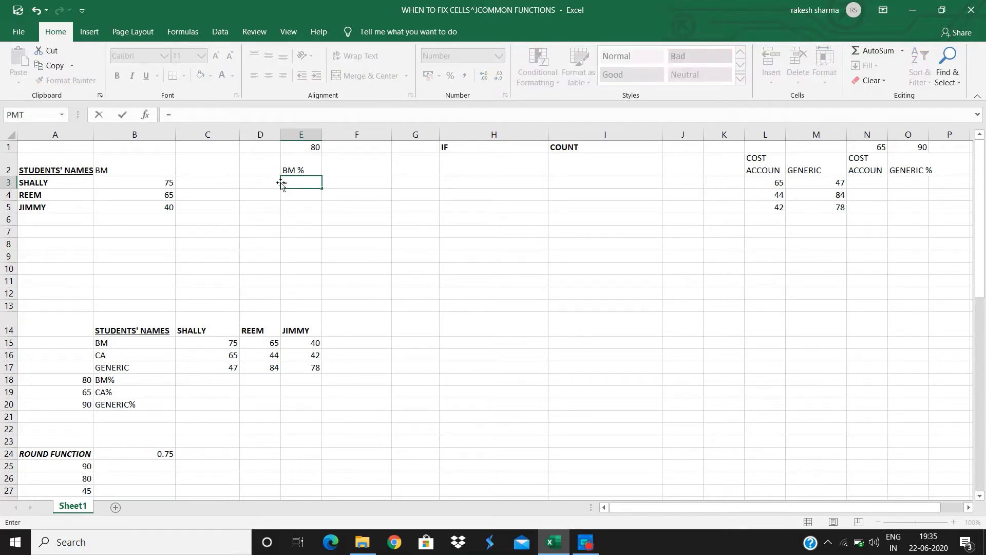
left_click(143, 183)
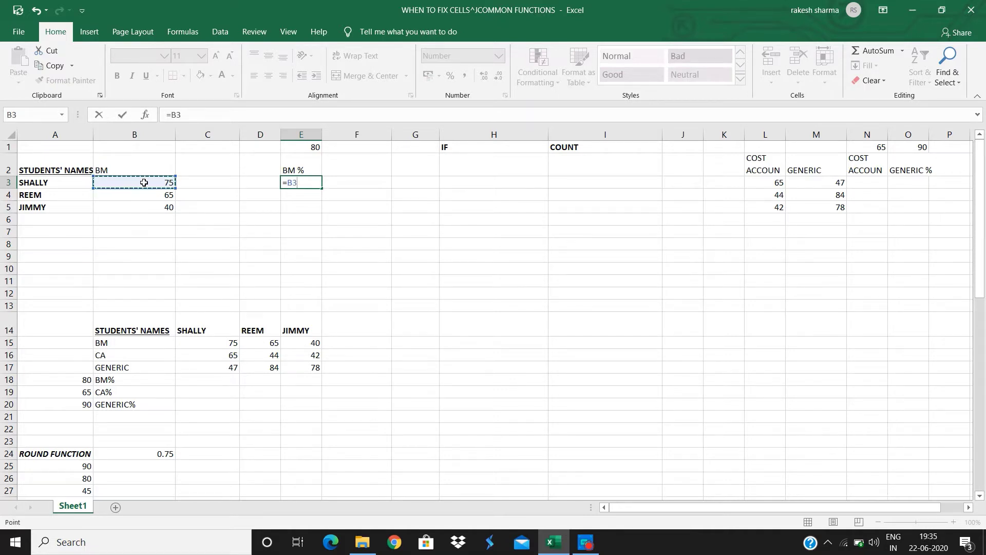
type("/")
left_click(312, 148)
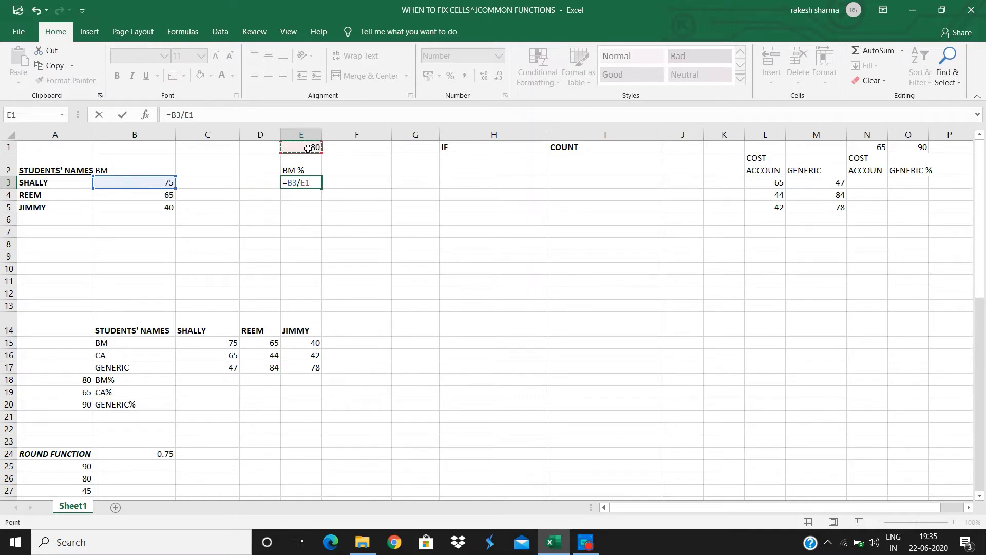
key("Return")
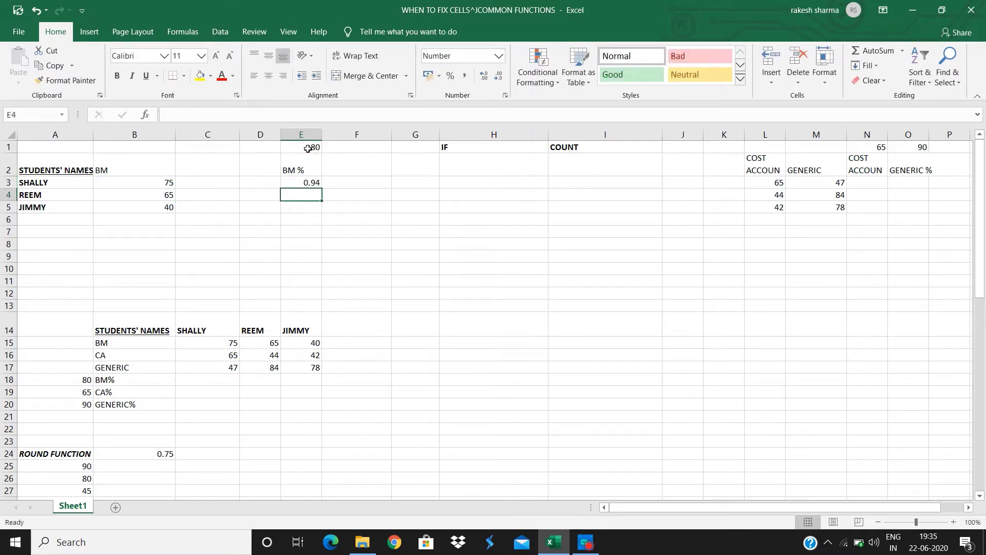
Check the formula in E3 and format its result as Percentage
left_click(313, 182)
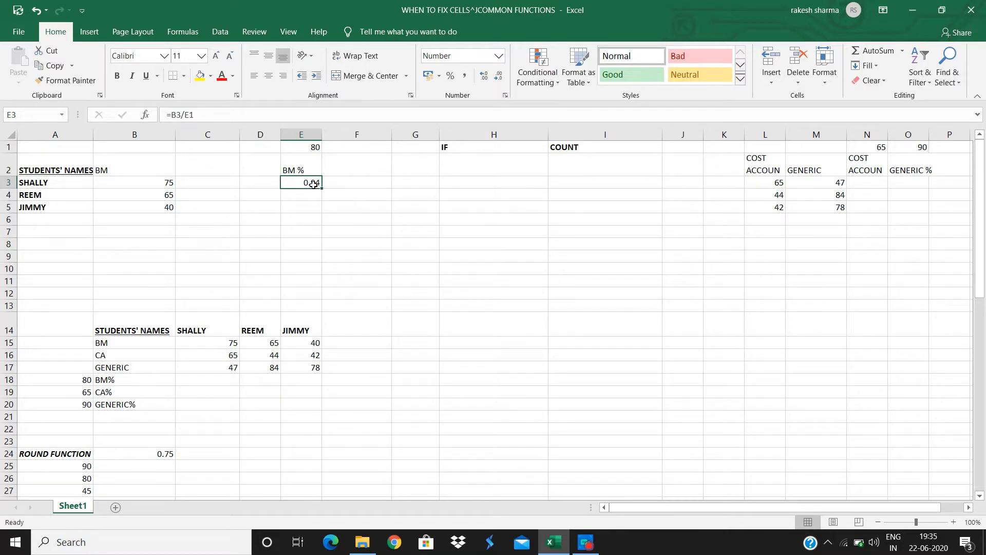
double_click(313, 185)
key("Return")
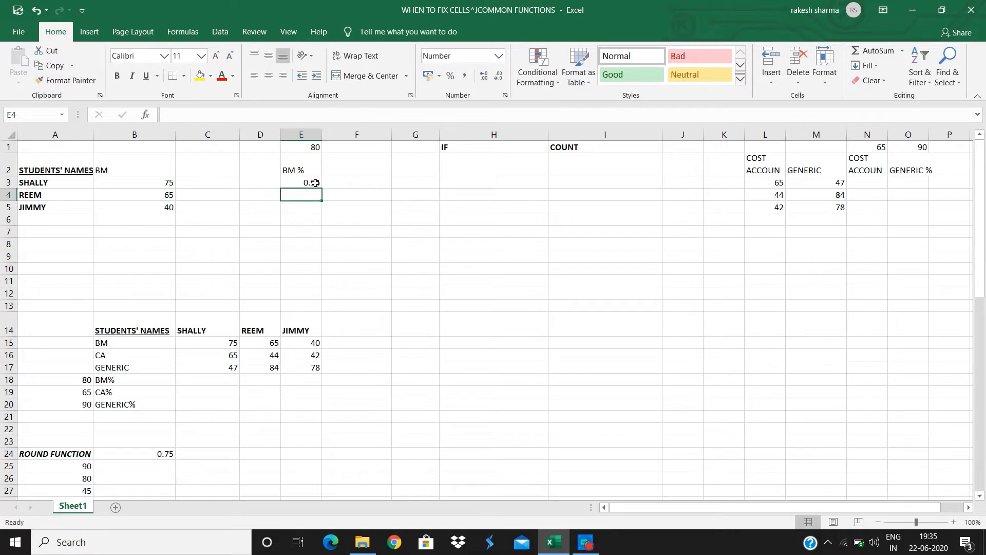
left_click(315, 183)
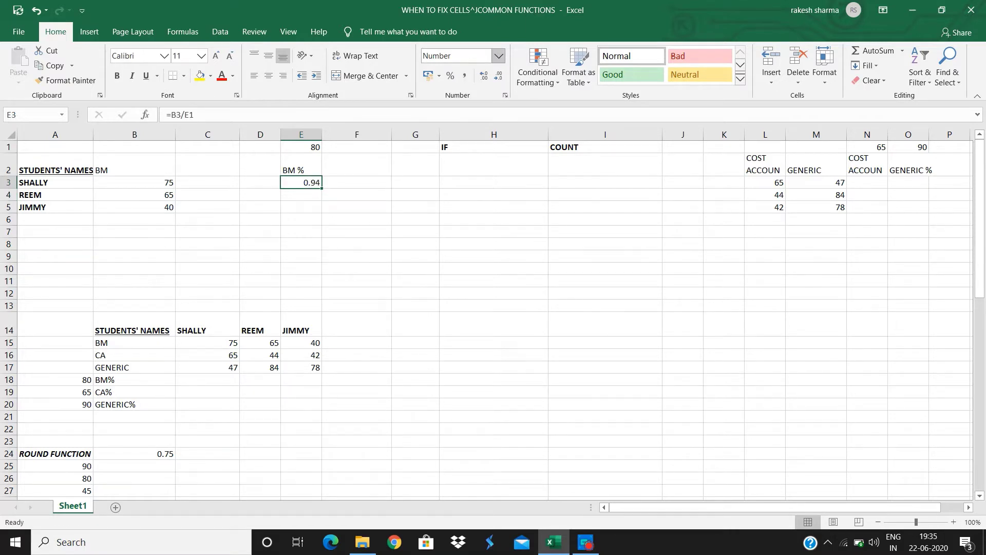
left_click(498, 56)
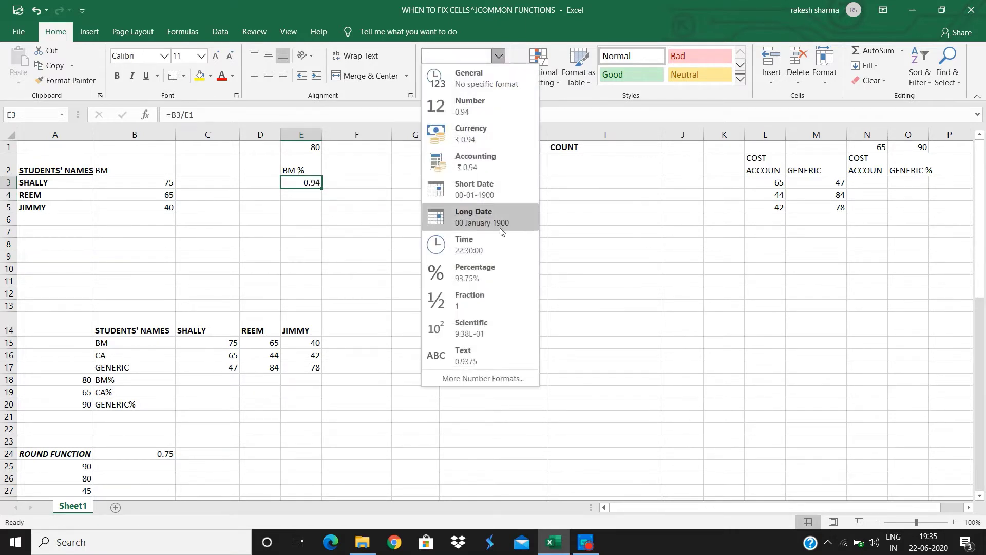
left_click(493, 271)
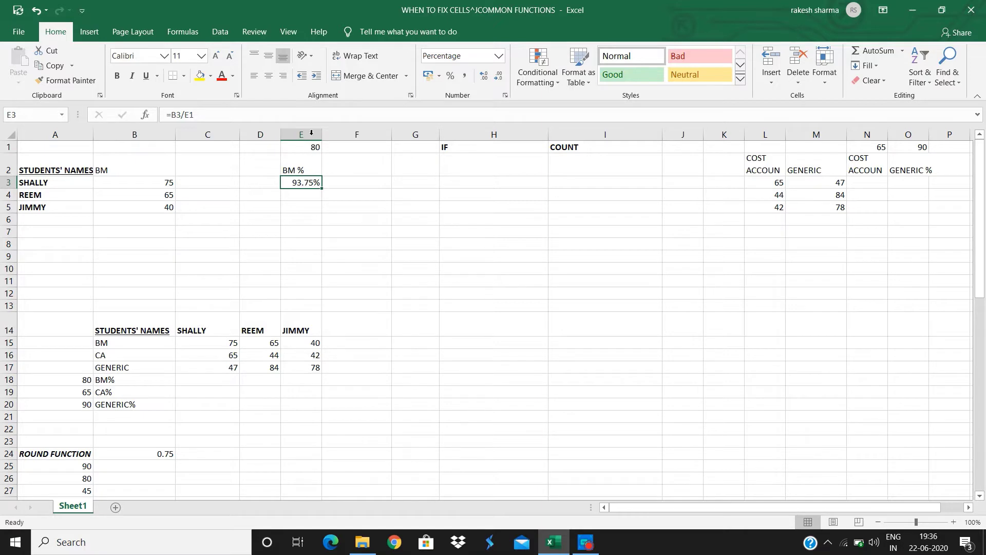
Make the E1 reference in E3 absolute as =B3/$E$1 and fill the formula down to E5
double_click(306, 182)
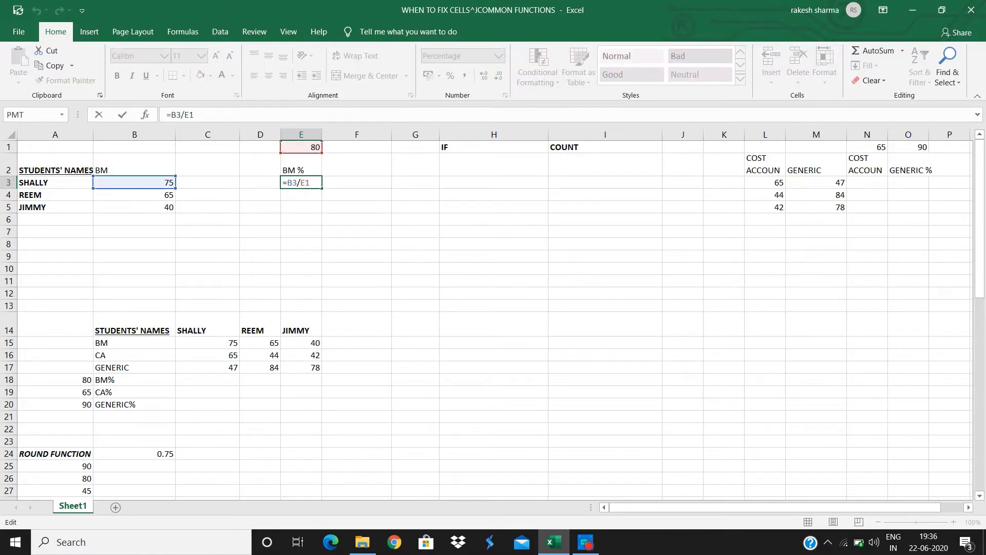
key("F4")
key("Return")
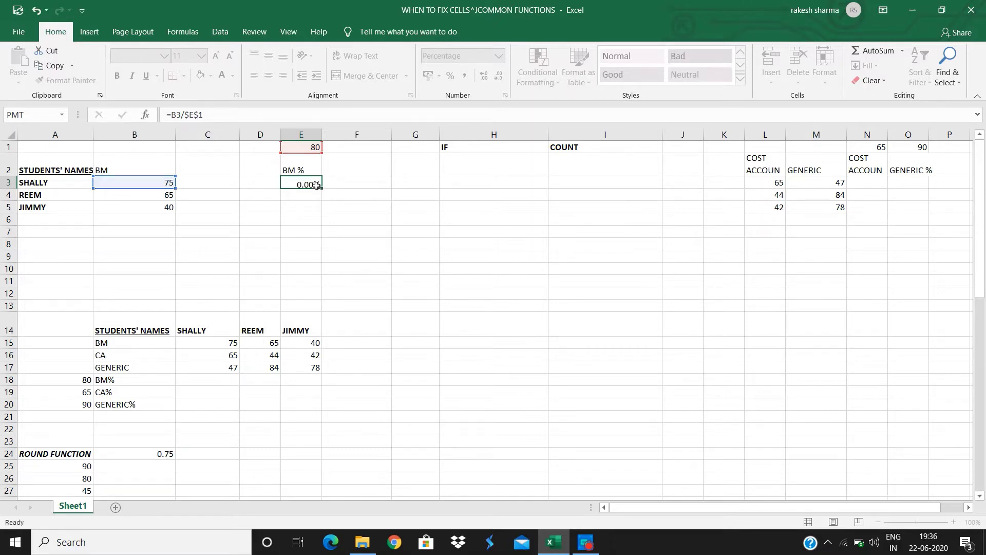
left_click(310, 184)
left_click_drag(321, 187, 323, 210)
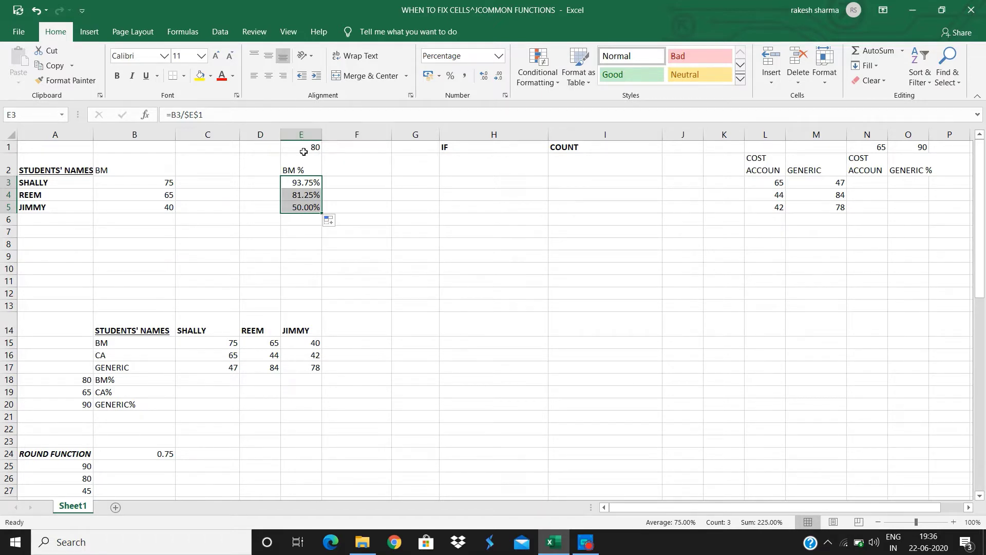
left_click(350, 179)
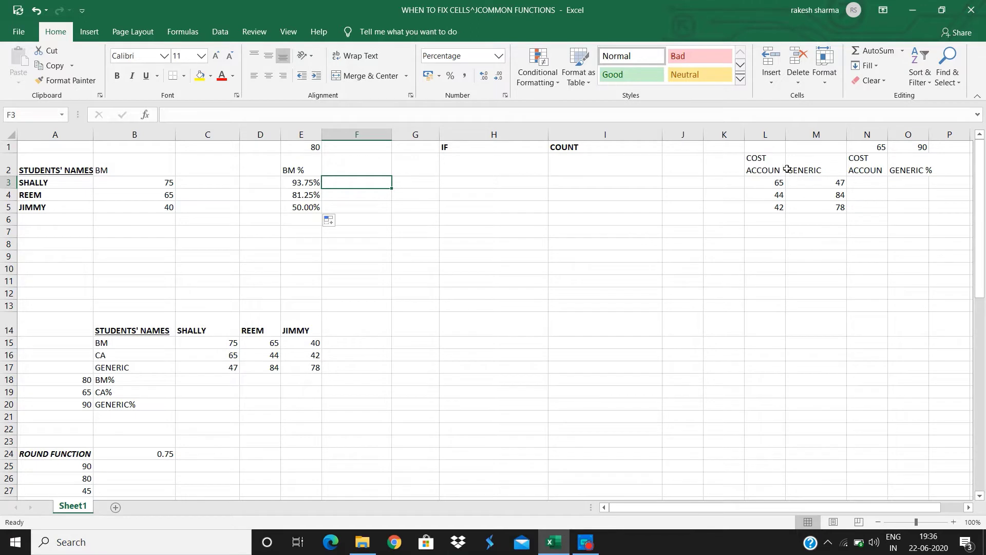
Move the Cost Accounting and Generic marks from L2:M5 to C2:D5
left_click_drag(760, 161, 816, 202)
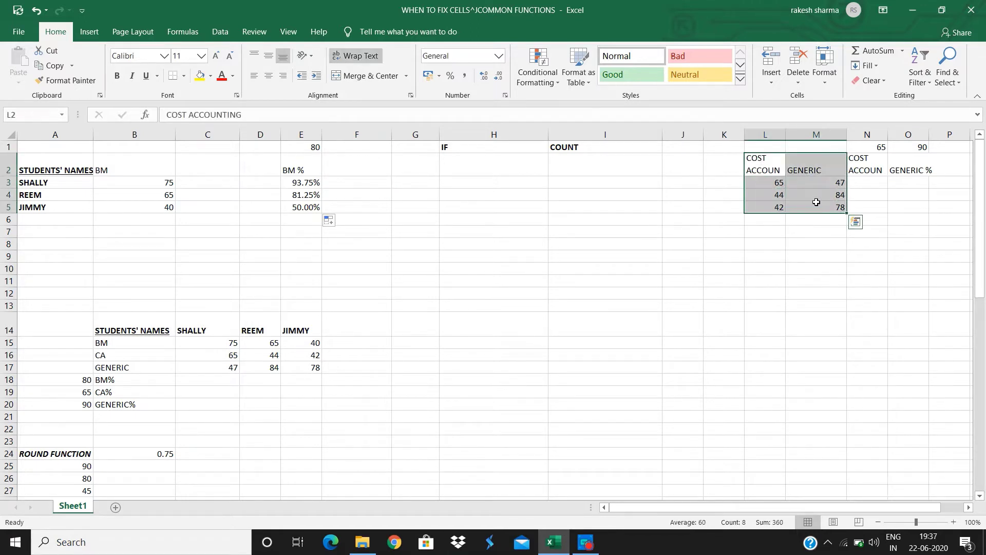
key("ctrl+c")
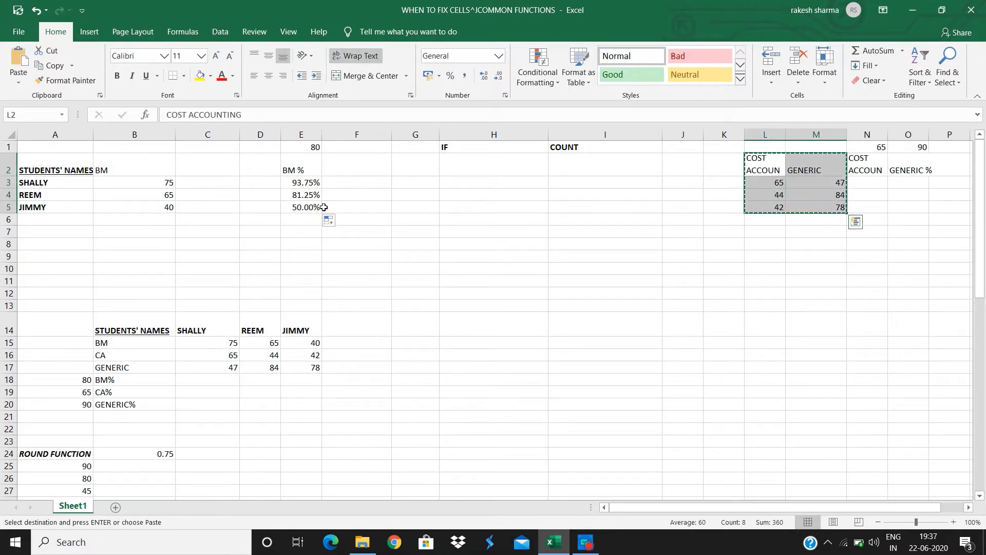
left_click_drag(215, 163, 250, 205)
key("ctrl+v")
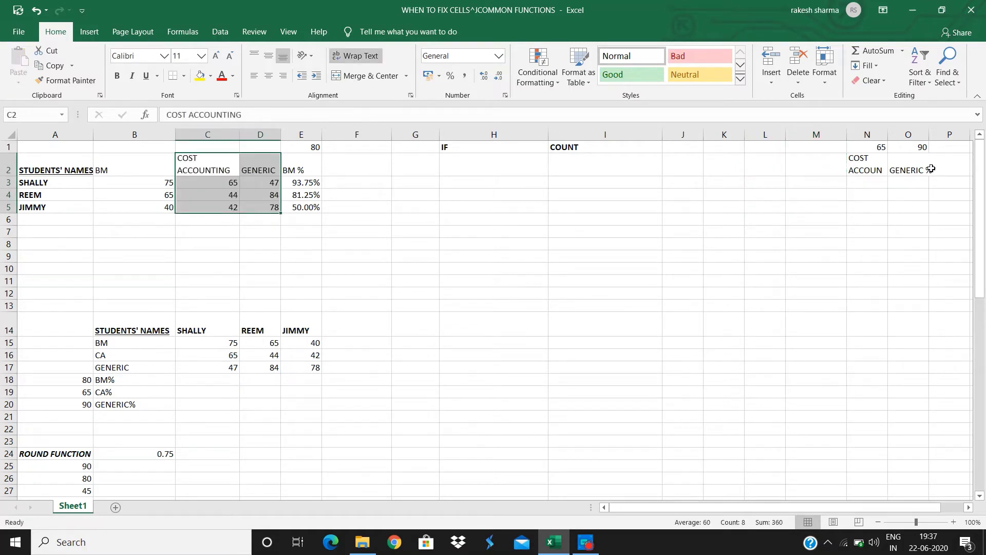
Move the maximum marks and the Cost Accounting % and Generic % headings from N1:O2 to F1:G2
left_click_drag(878, 149, 927, 172)
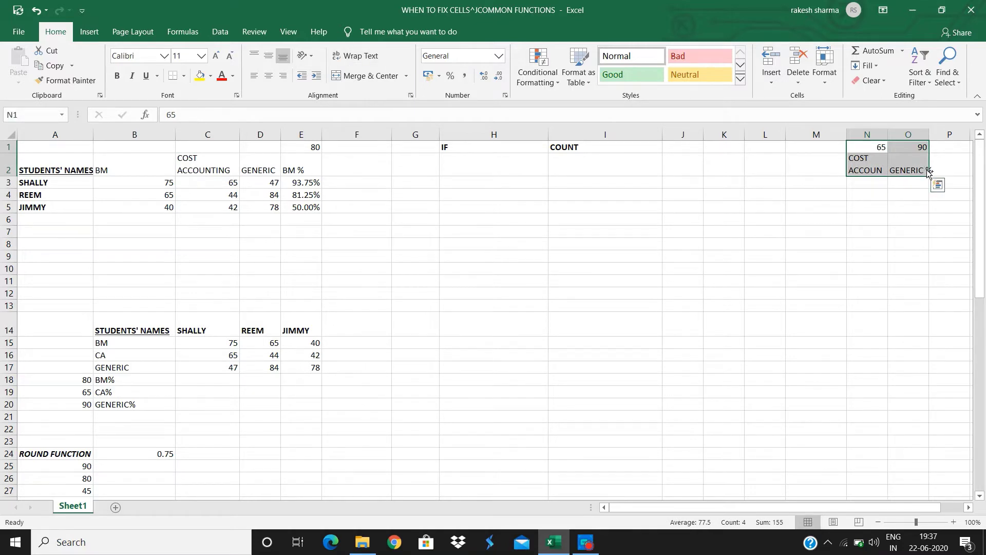
key("ctrl+x")
left_click_drag(370, 147, 408, 165)
key("ctrl+v")
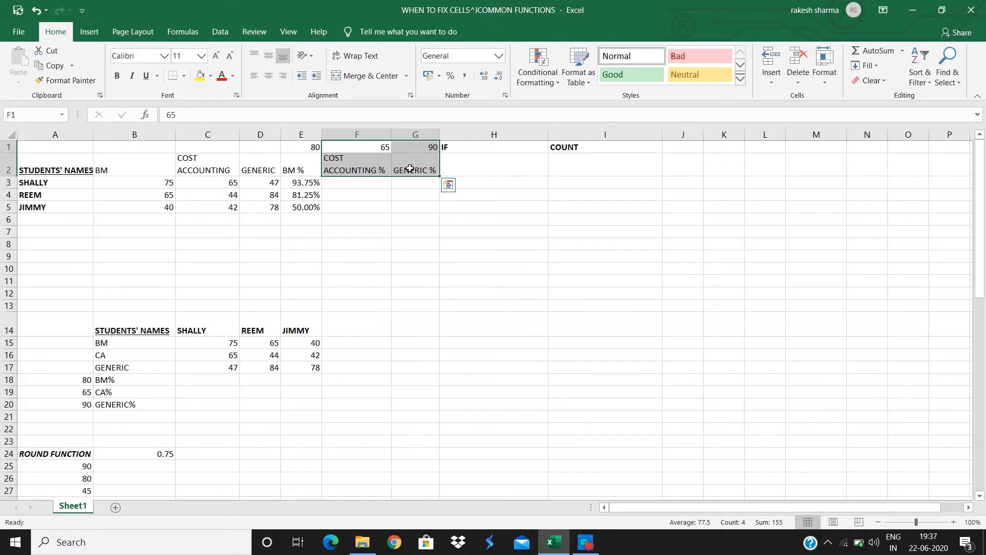
left_click(336, 207)
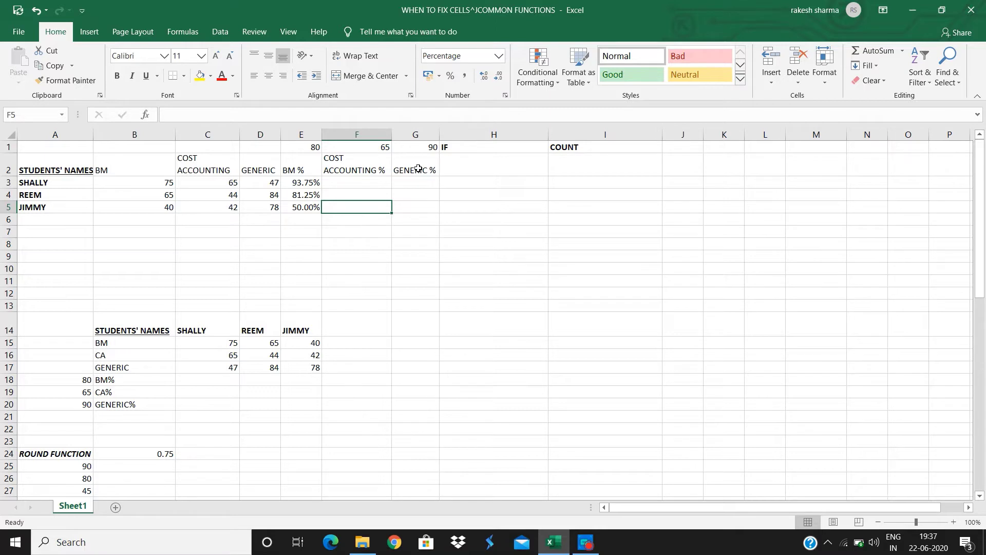
Change the formula in E3 to =B3/E$1 so that only the row of the maximum mark is fixed
left_click(368, 183)
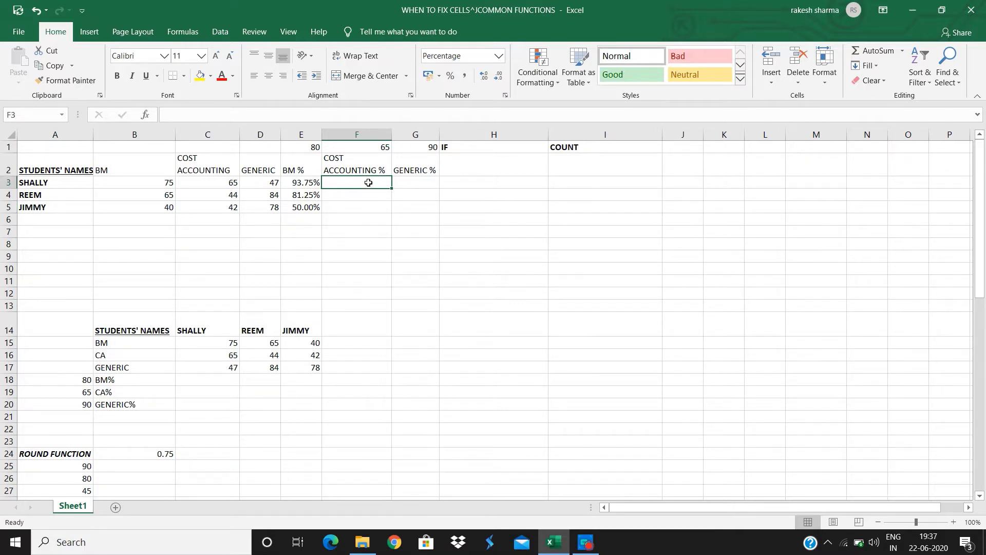
double_click(309, 183)
key("Return")
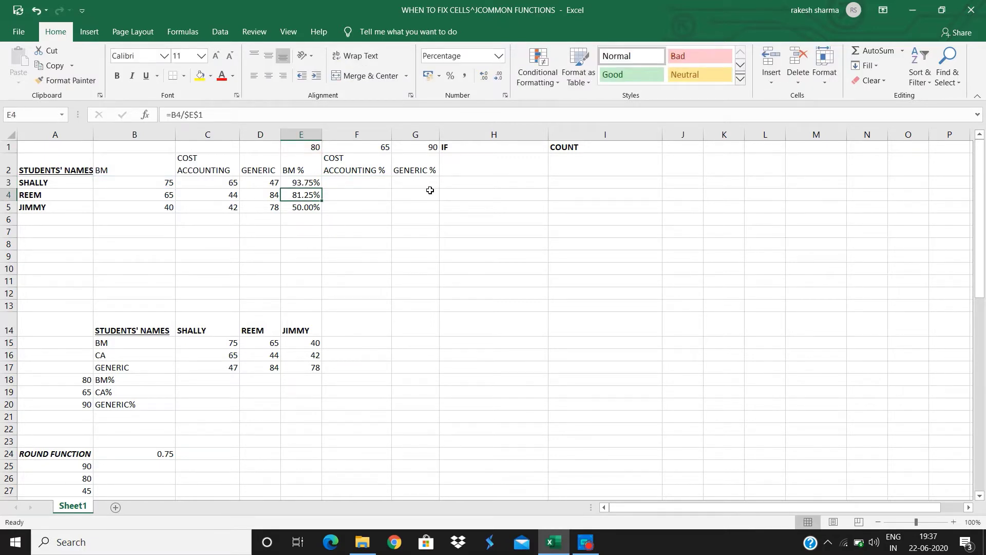
left_click(314, 182)
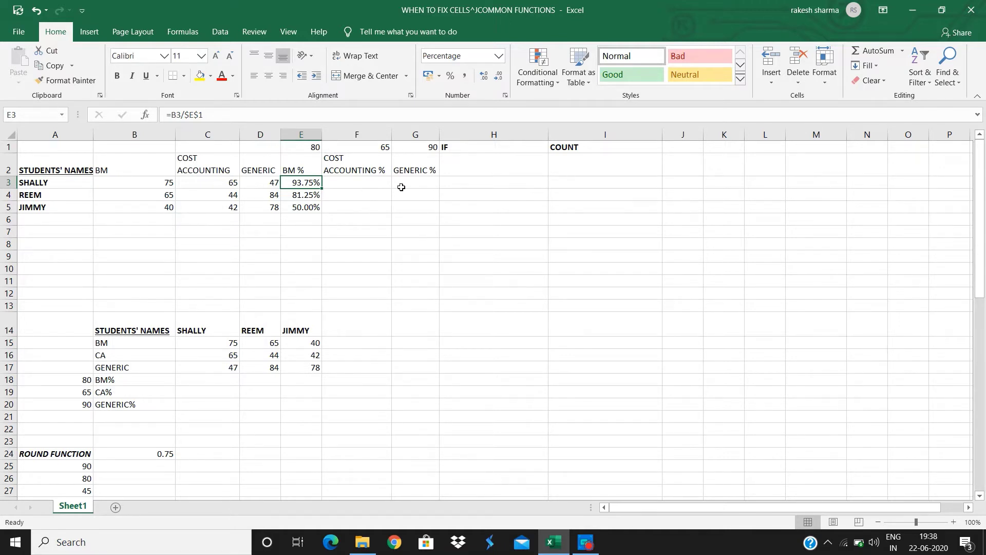
double_click(318, 183)
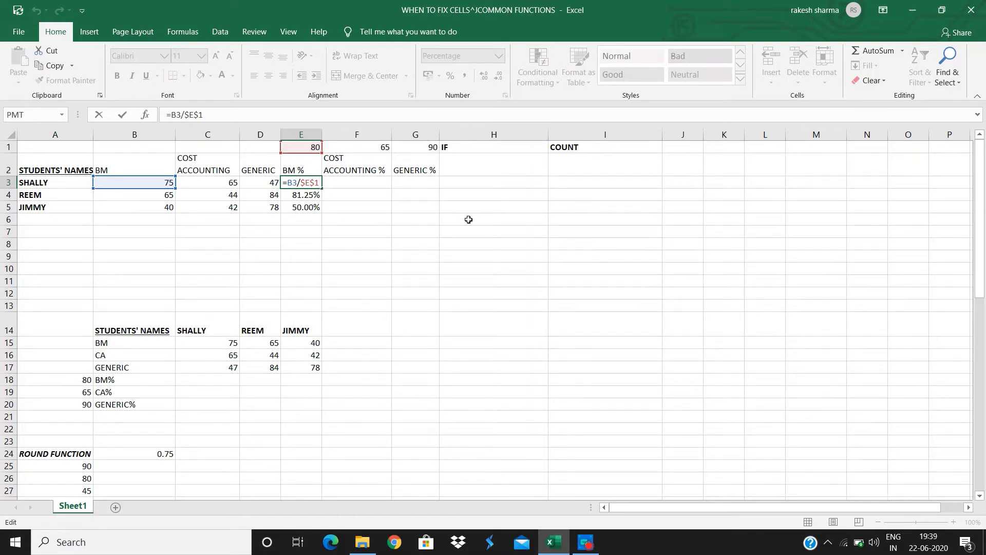
key("F4")
key("Return")
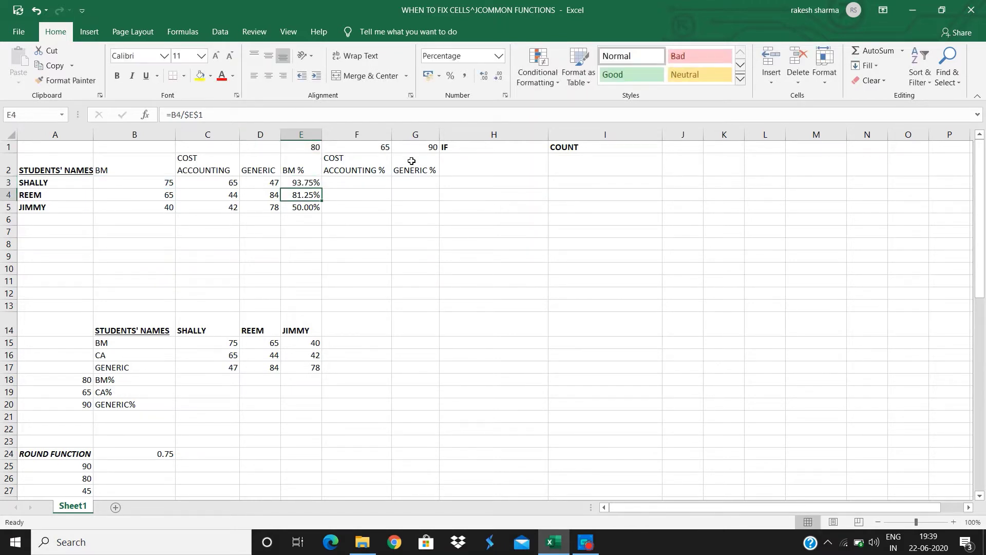
Fill the E3 formula across and down to cover E3:G5
left_click(310, 181)
left_click_drag(322, 188, 442, 213)
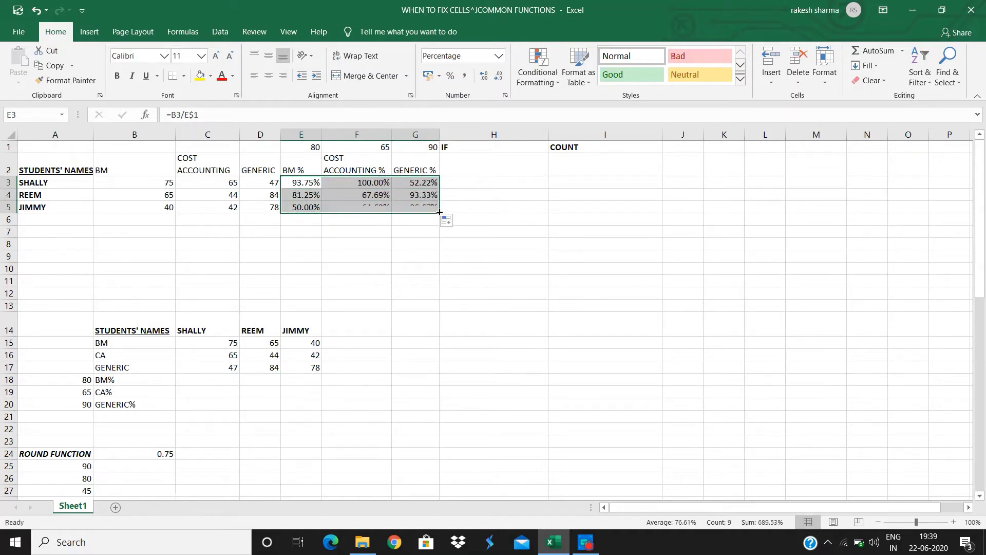
left_click(409, 218)
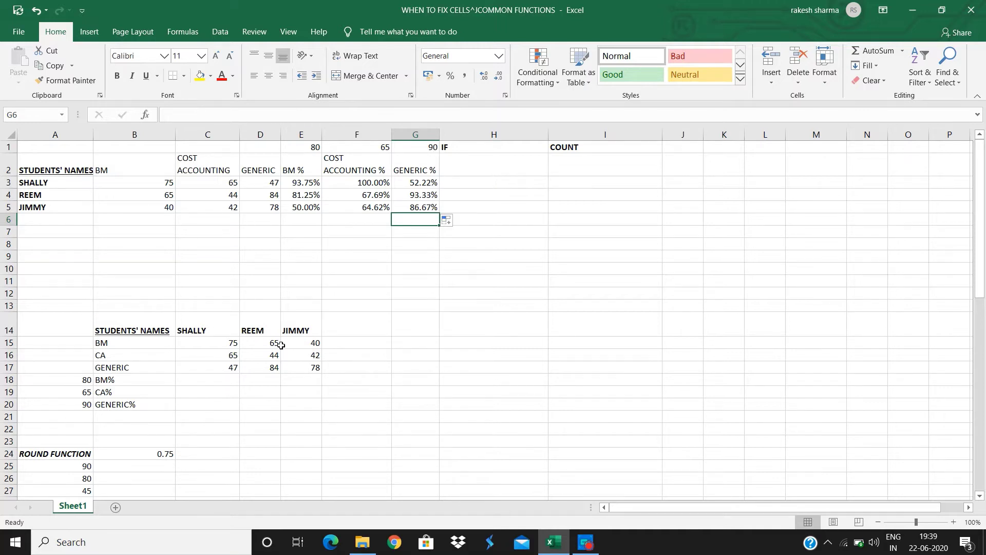
Enter the formula =C15/$A18 in C18, fixing only the column of the maximum mark
left_click(226, 378)
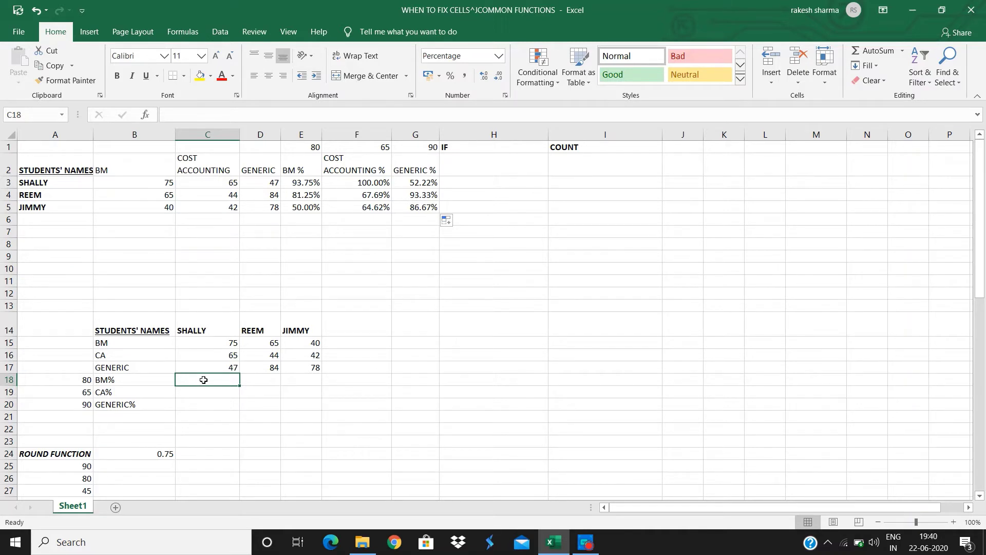
type("=")
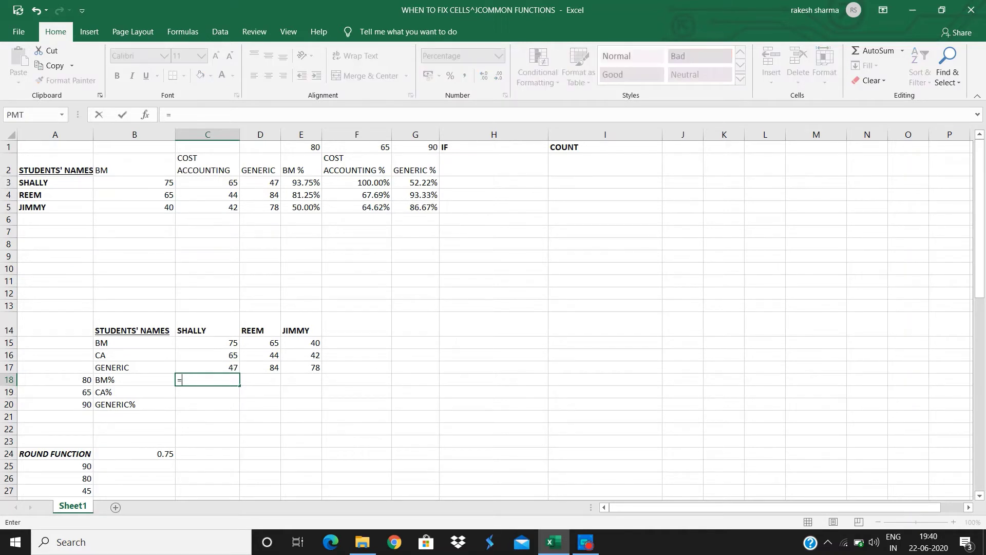
left_click(225, 341)
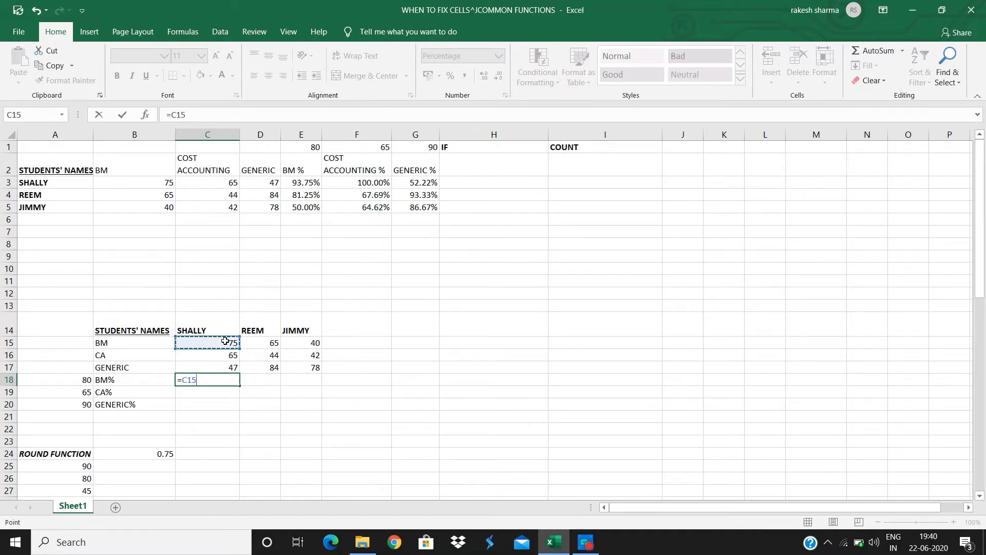
type("/")
left_click(79, 381)
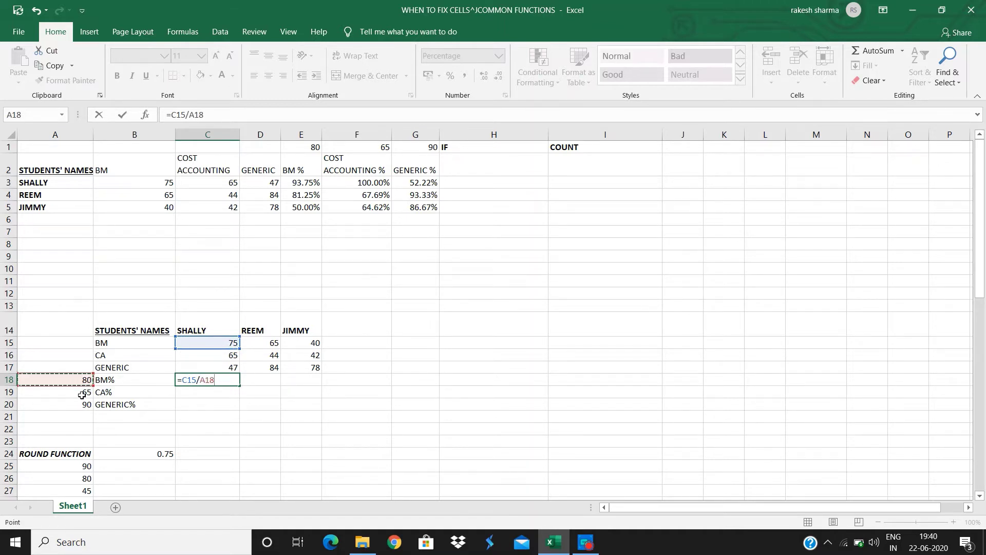
key("F4")
key("F4")
key("Return")
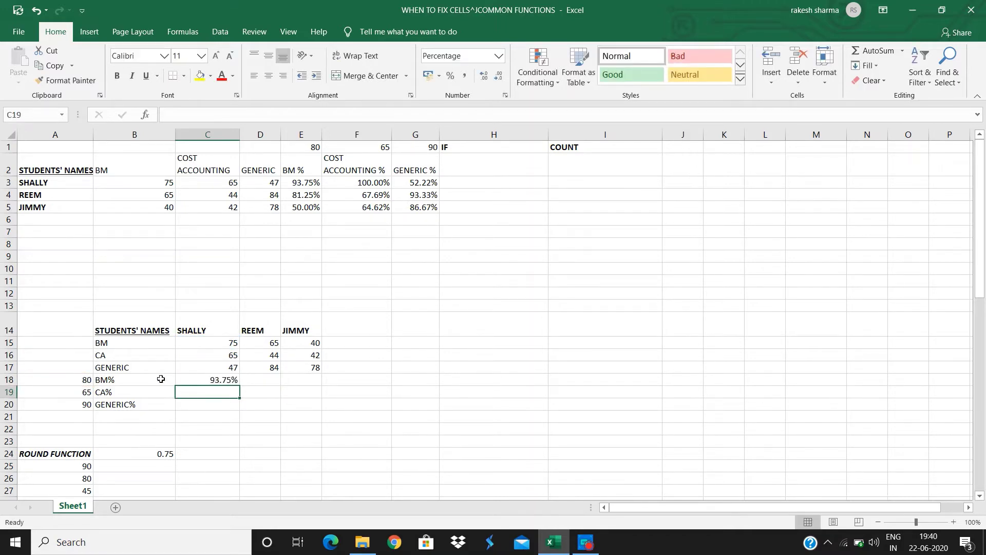
Fill the C18 formula across and down to cover C18:E20
left_click(220, 379)
left_click_drag(239, 386, 318, 414)
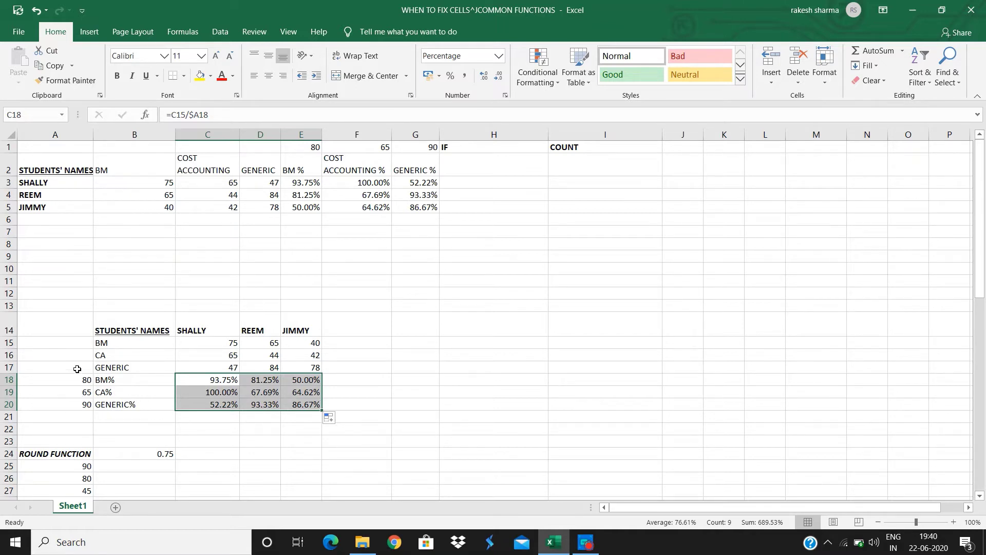
left_click(383, 366)
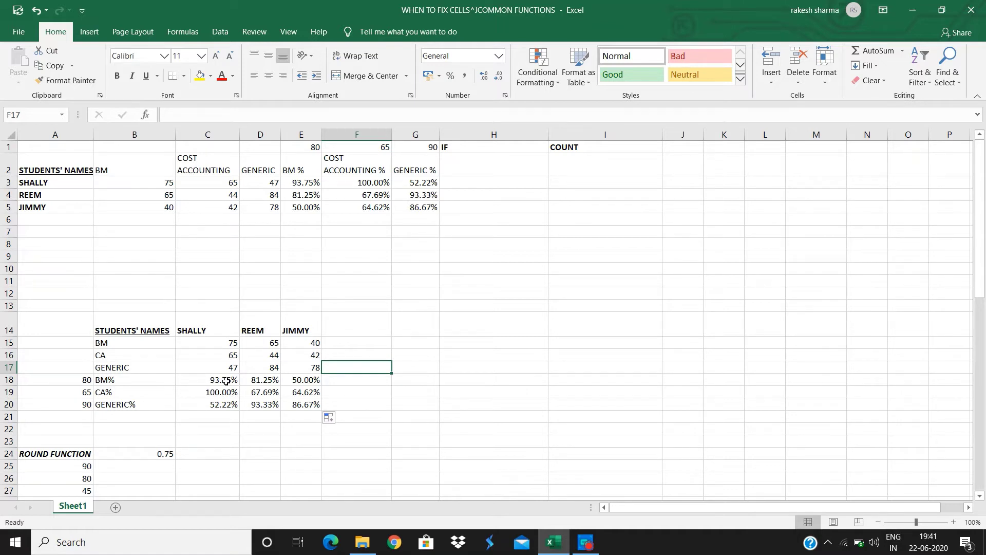
Review the mixed cell reference in the BM % formula in E3
left_click(311, 183)
double_click(310, 183)
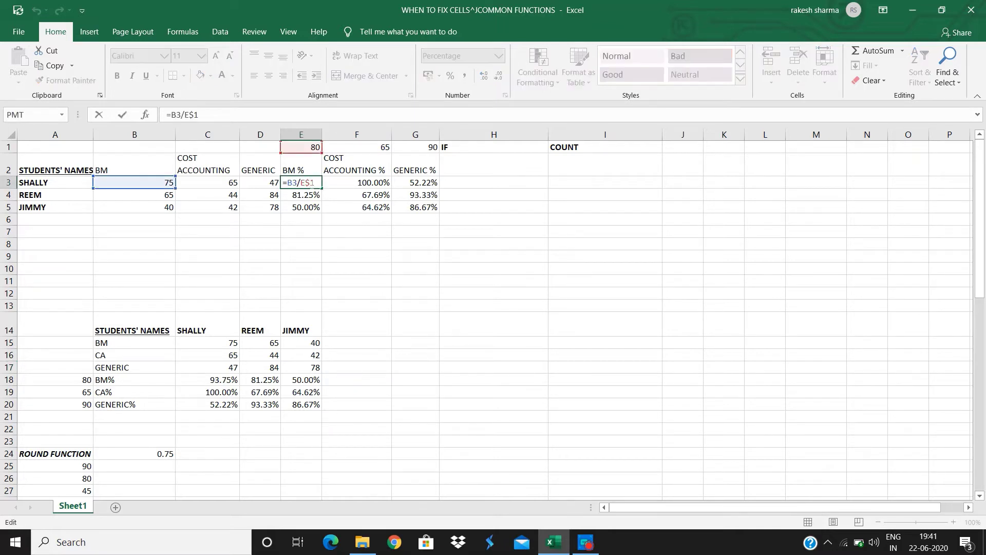
key("Return")
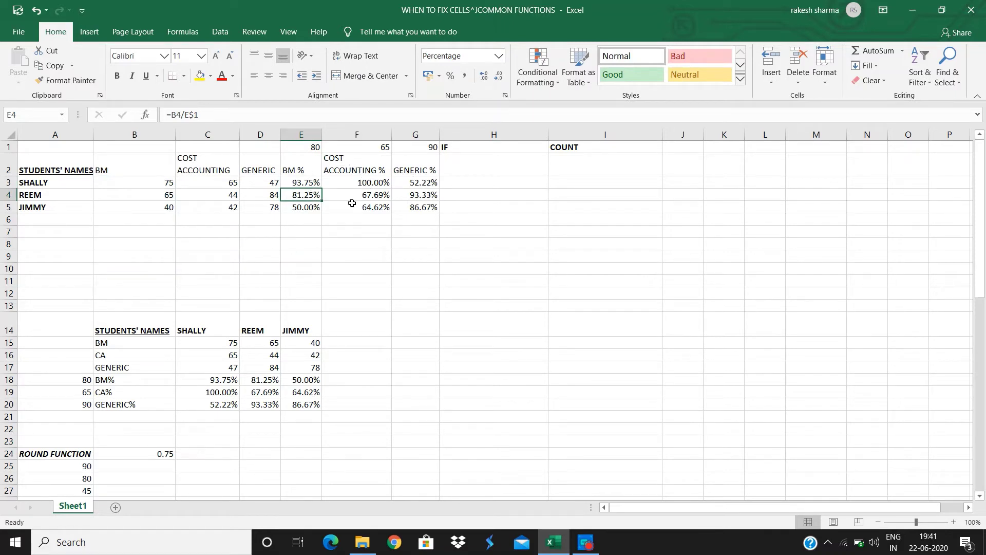
left_click(297, 183)
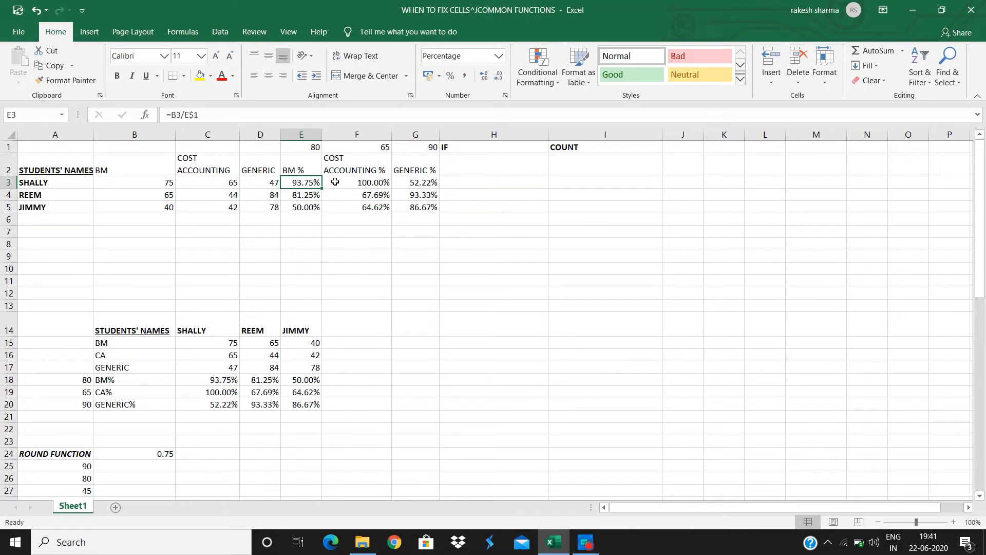
Enter the heading "WHETHER STUDENT IS ELIGIBLE FOR BM PRACTICAL OR NOT" in H2 and widen column H to fit it
left_click(488, 172)
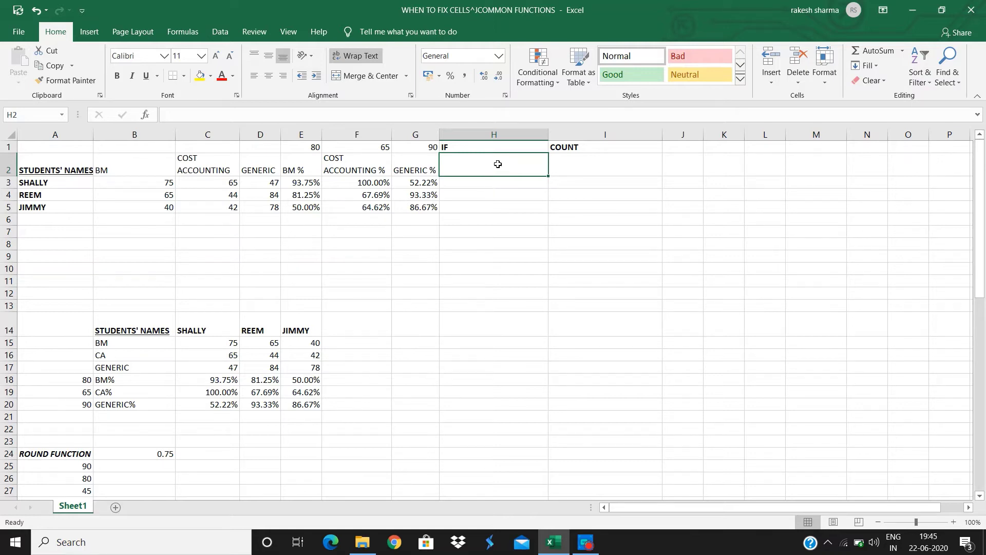
type("WHETH")
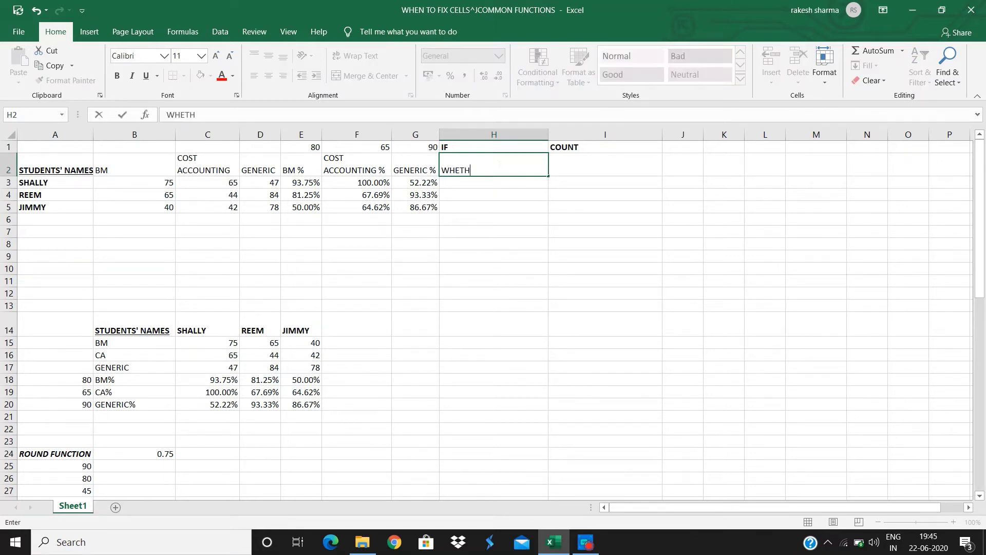
type("ER STUDENT IUS ELI")
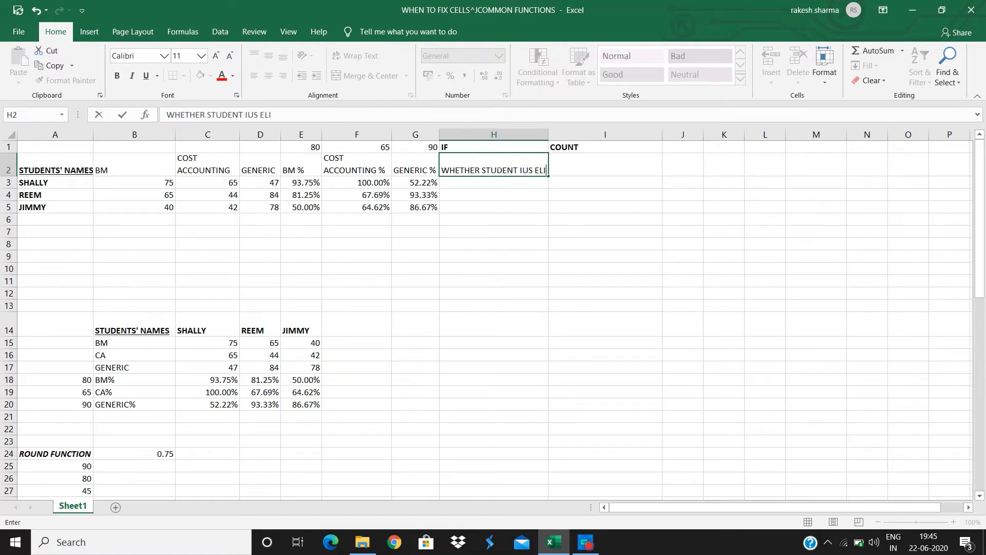
type("GIBLE F")
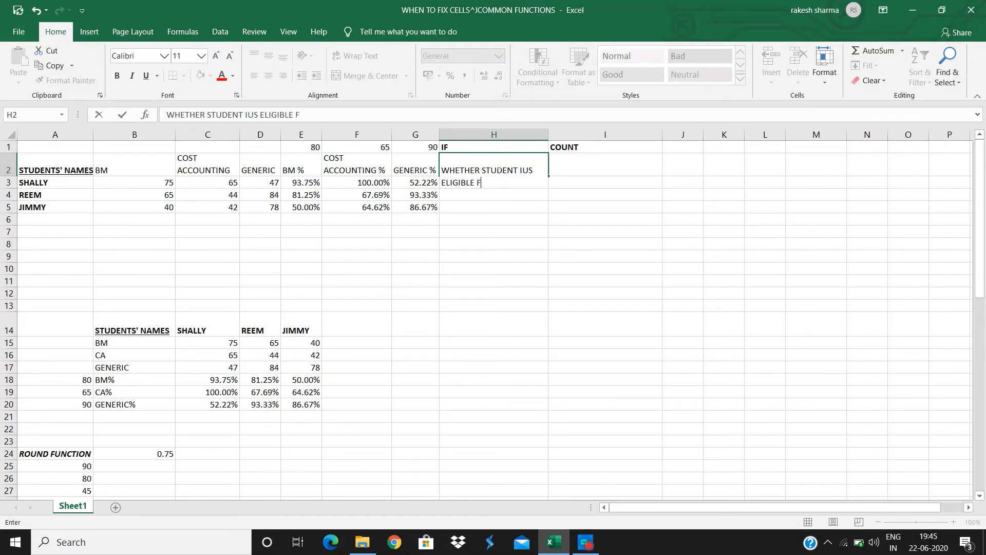
type("OR BM PRACTICAL")
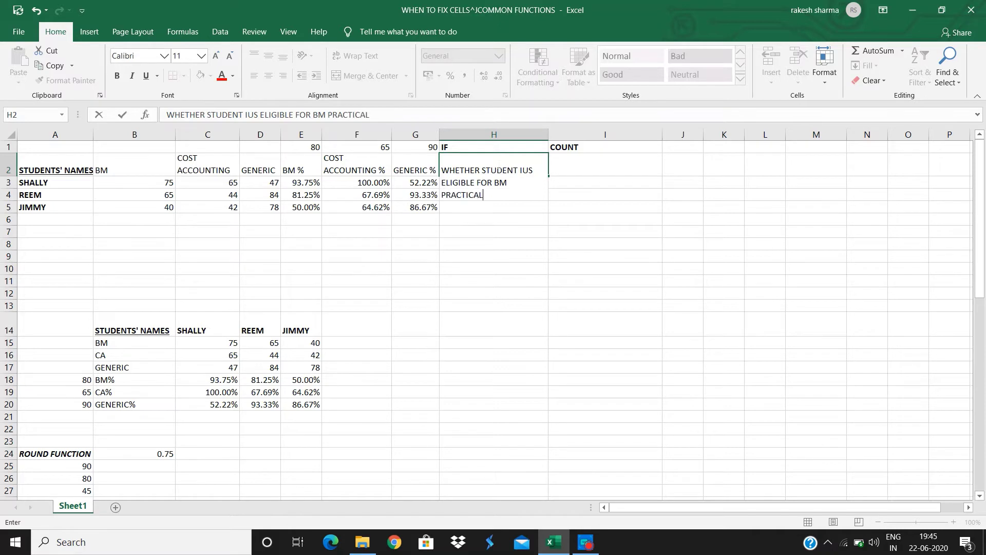
type(" OR M")
key("BackSpace")
type("BO")
key("BackSpace")
key("BackSpace")
type("NOT")
key("Return")
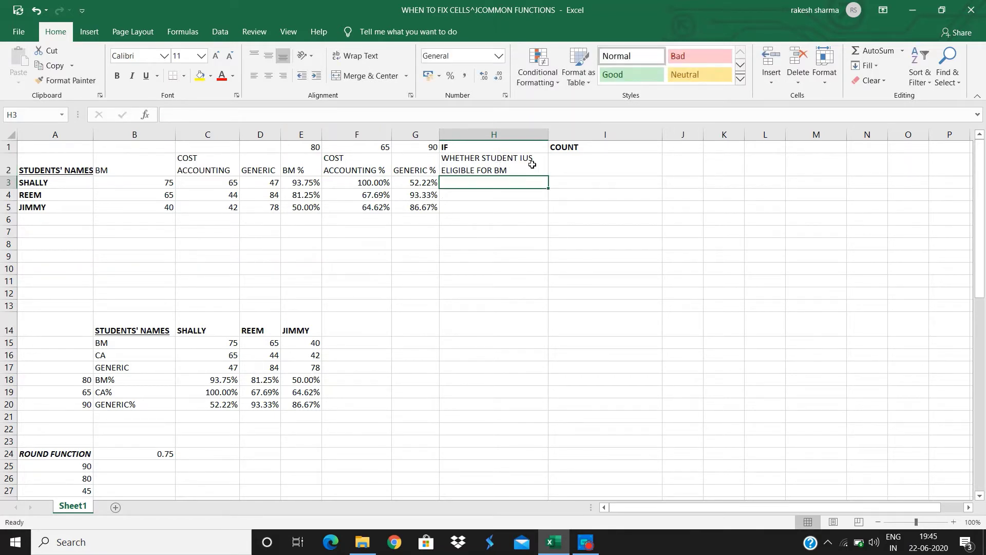
double_click(532, 164)
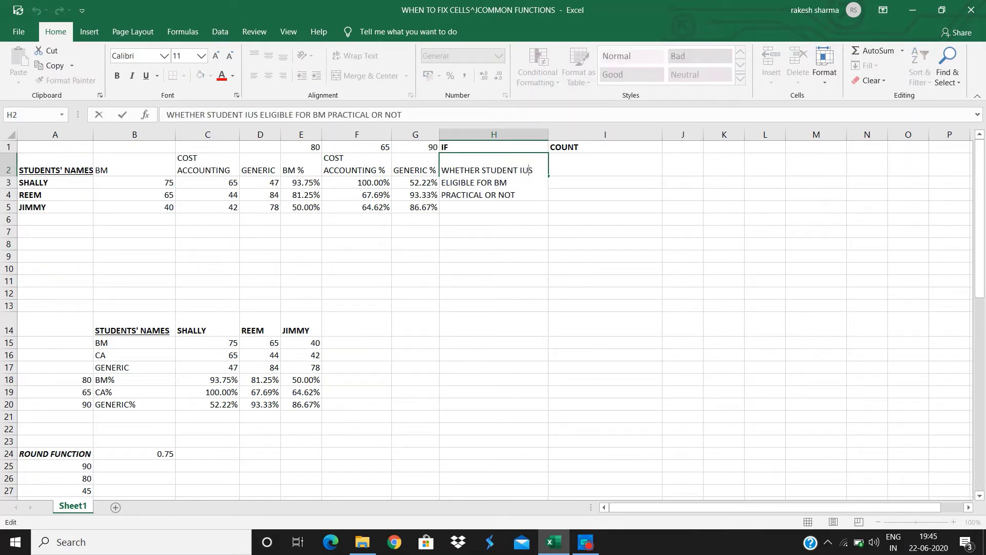
key("BackSpace")
key("Return")
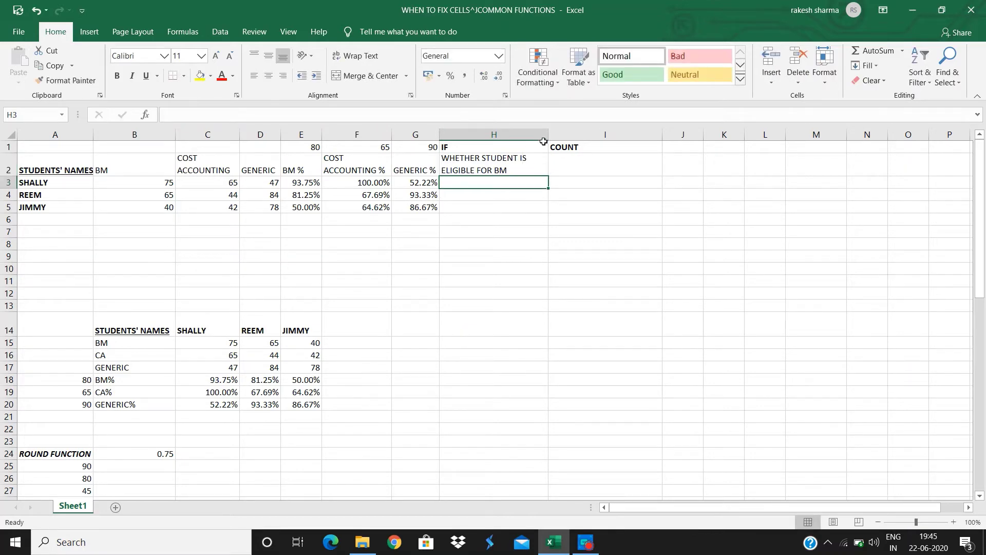
left_click_drag(548, 135, 576, 136)
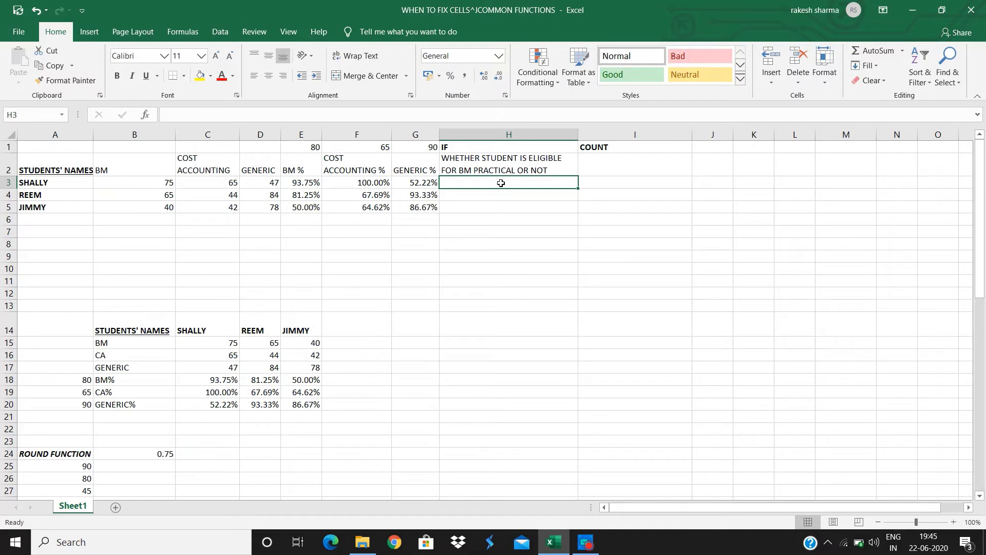
Enter the formula =IF(E3>75%,"YES","NO") in H3 to test eligibility from the BM percentage
type("=IF(")
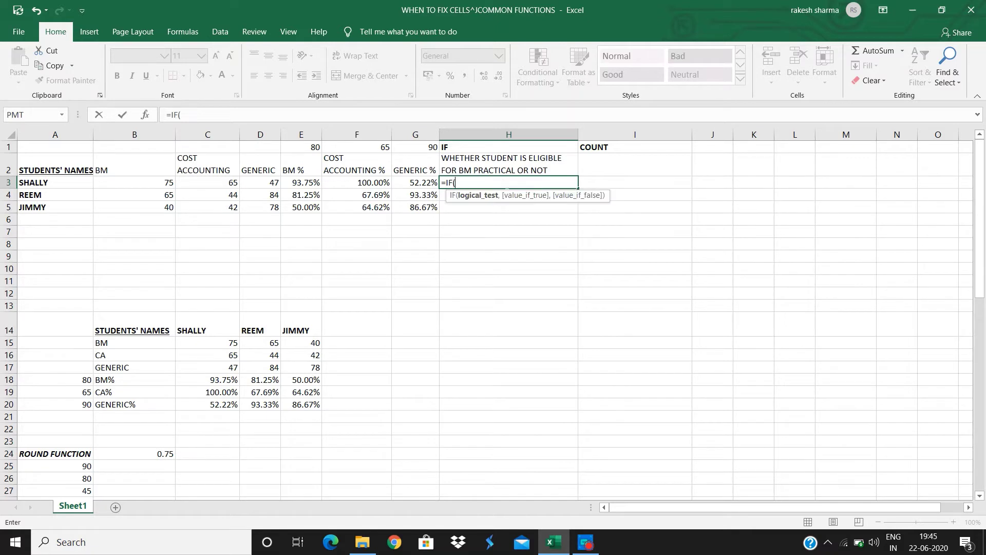
left_click(307, 183)
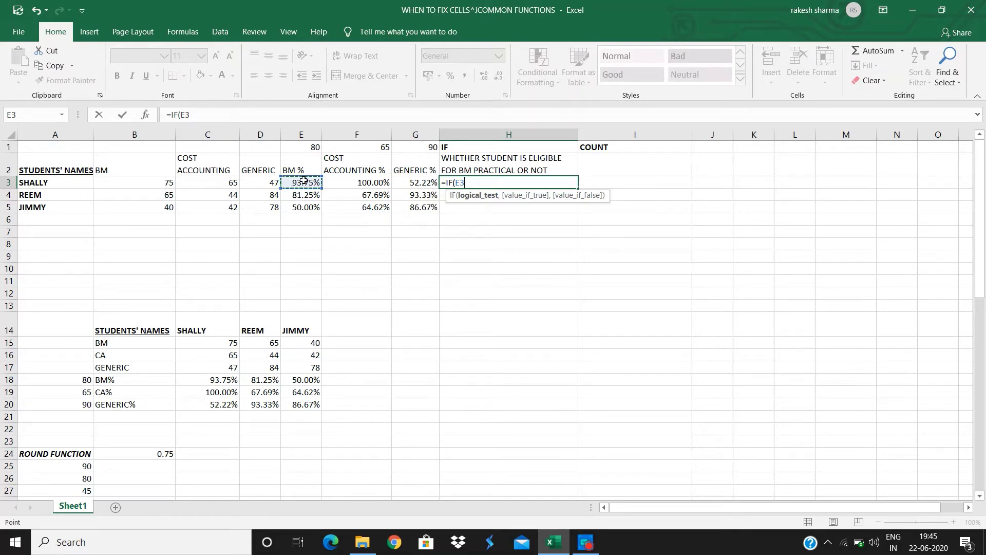
type(">75%,")
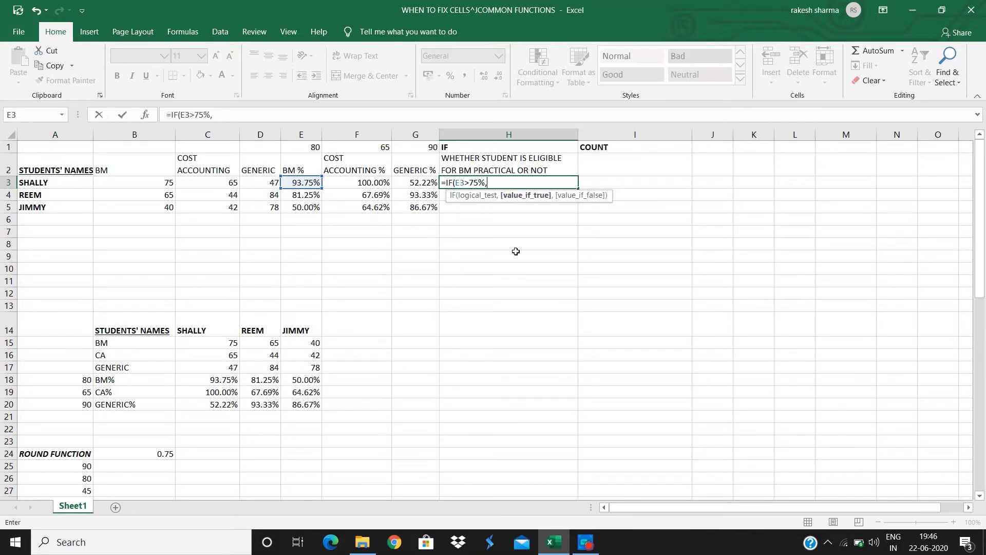
type("YES")
type(",")
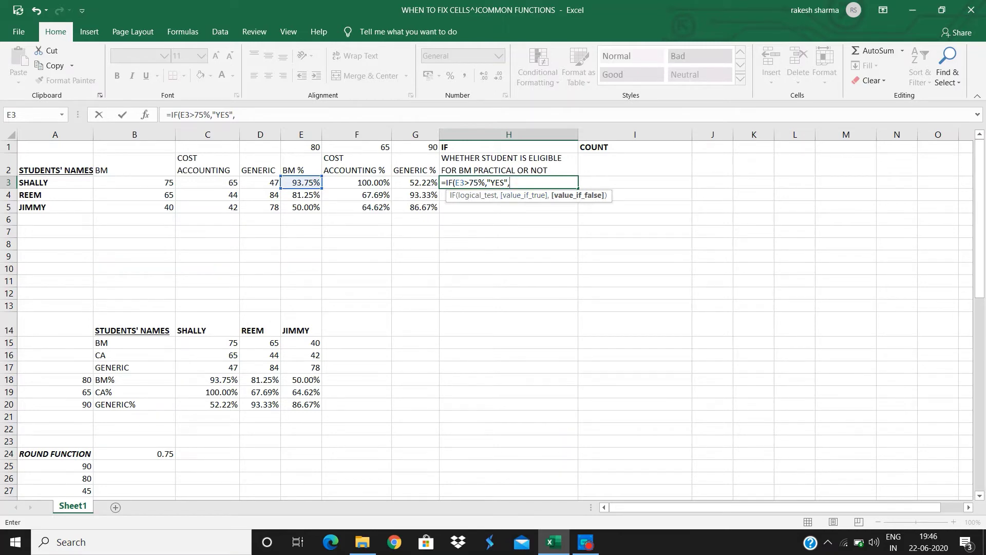
type("NO")
key("Return")
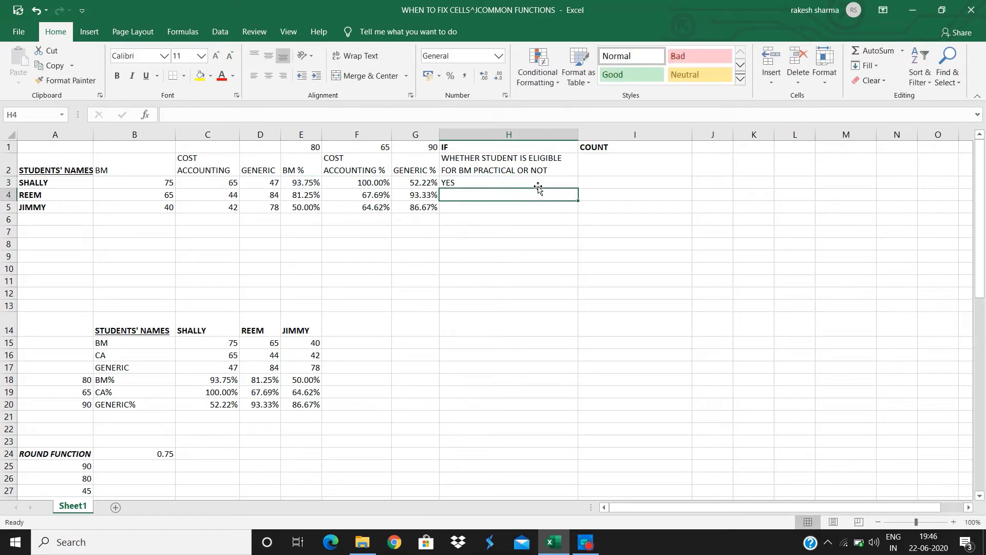
Fill the eligibility formula with the YES and NO results from H3 down to H5
left_click(536, 182)
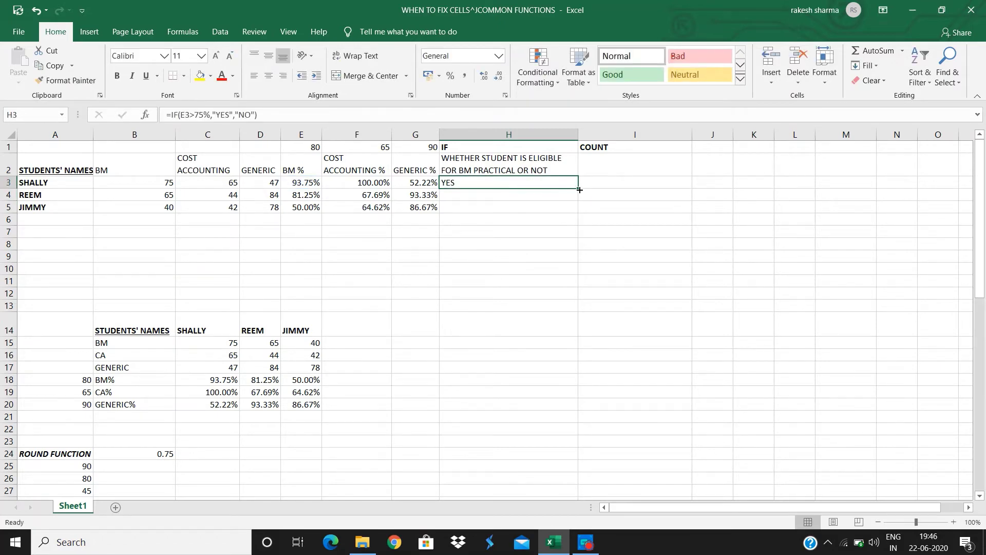
left_click_drag(577, 189, 579, 213)
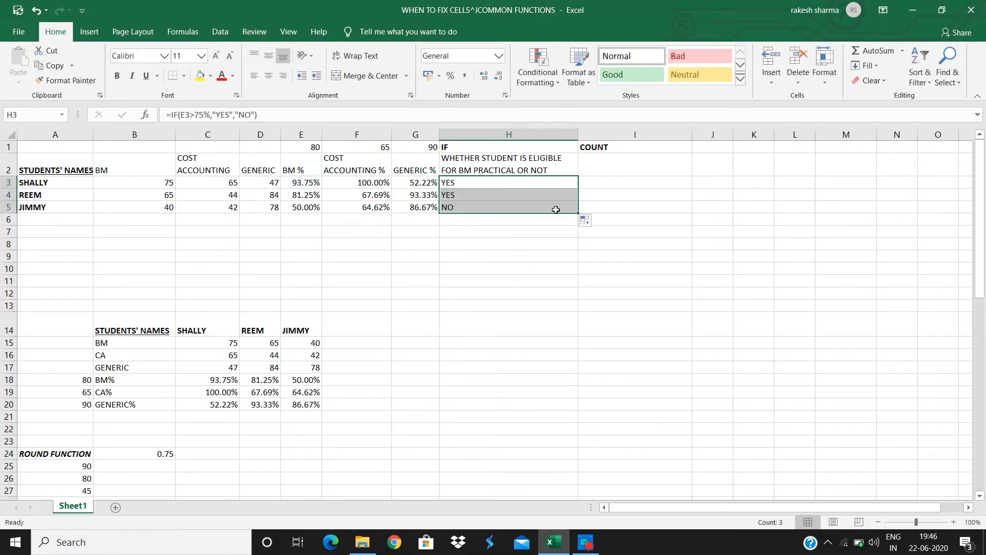
left_click(531, 210)
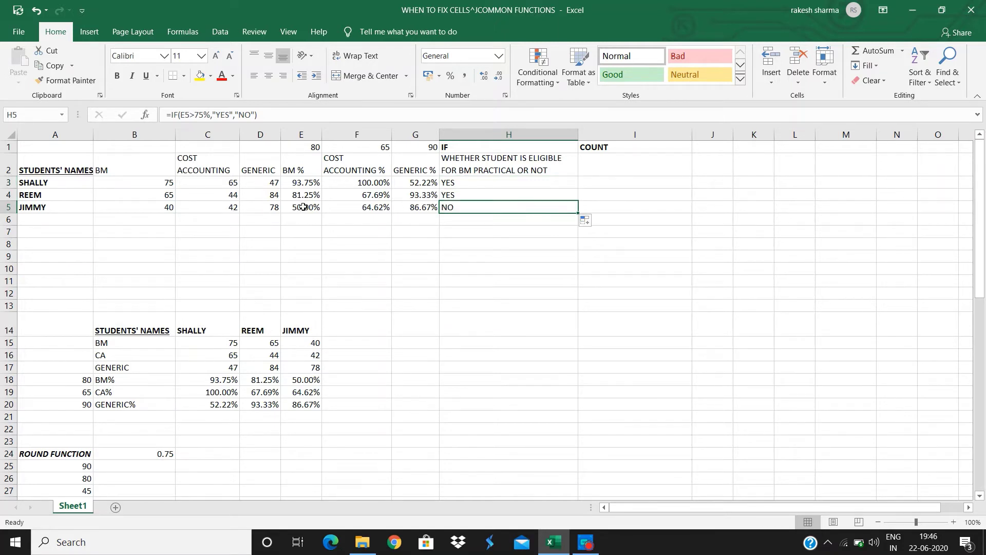
Change the H3 formula to =IF(E3>75%,"YES"," ") so that ineligible students get a blank
double_click(502, 183)
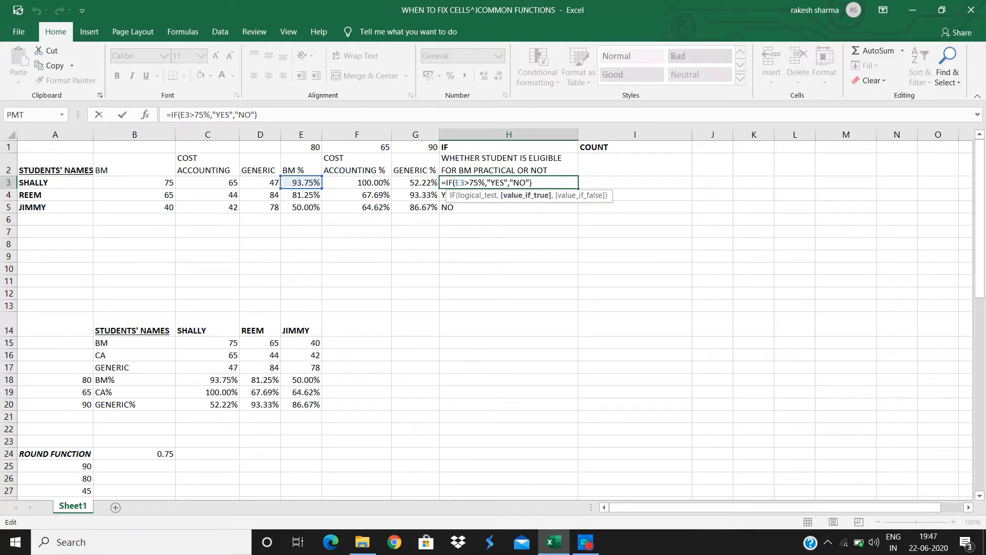
left_click(529, 183)
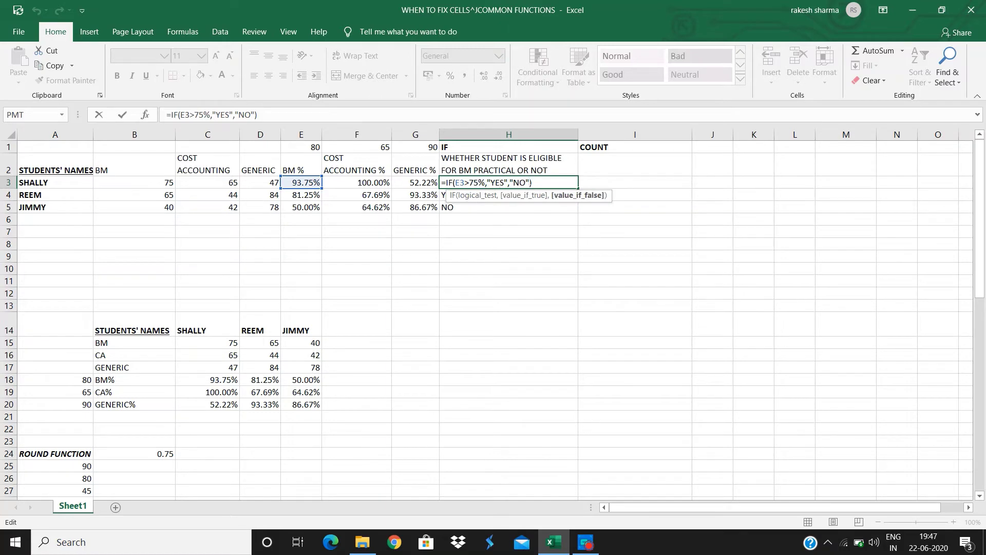
key("BackSpace")
key("BackSpace")
key("BackSpace")
key("BackSpace")
type("\" \"")
key("Return")
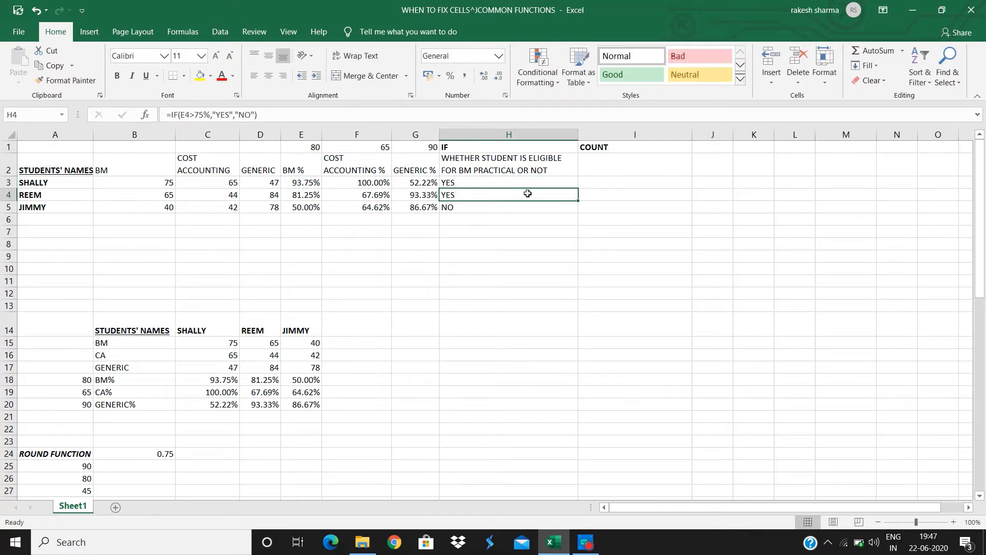
Fill the revised H3 formula with the blank false result down to H5
left_click(531, 183)
left_click_drag(570, 188, 578, 213)
key("ctrl+z")
left_click(567, 178)
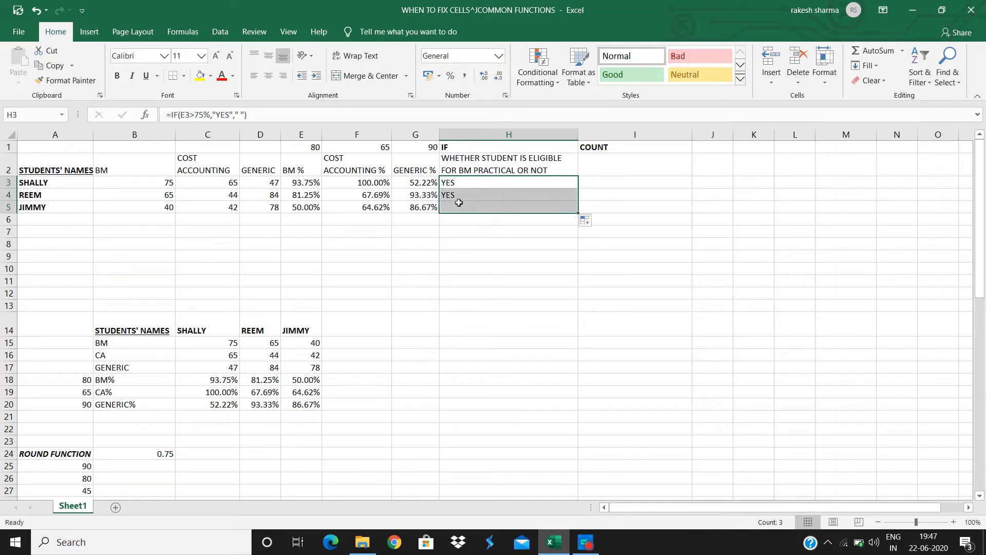
left_click(487, 205)
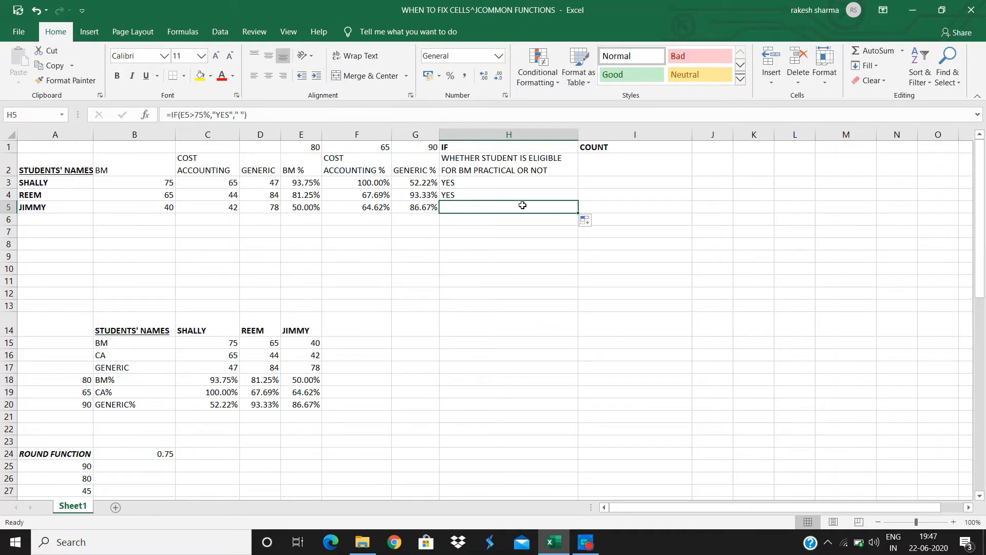
Change the column heading in I1 to IF(COUNT)
left_click(600, 149)
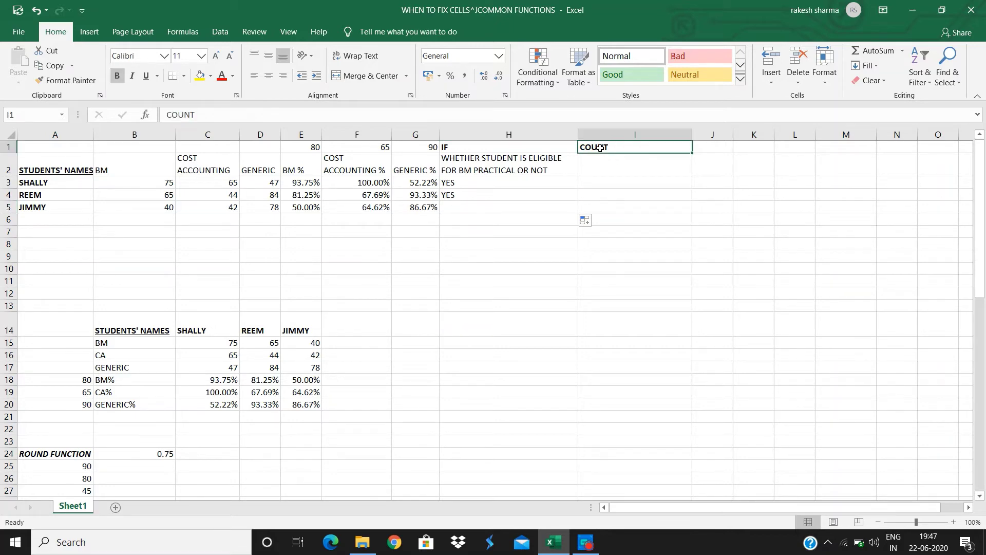
double_click(590, 147)
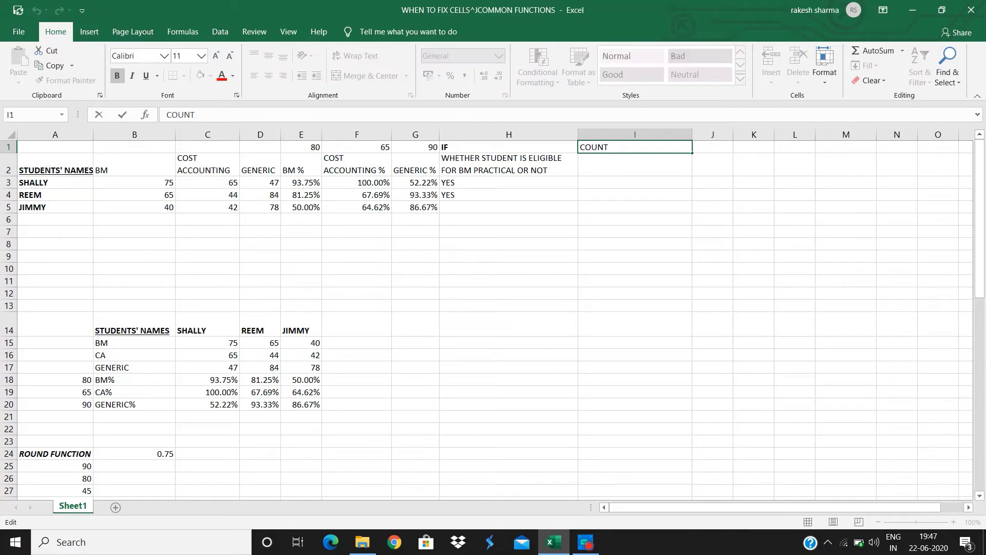
key("Home")
type("IF")
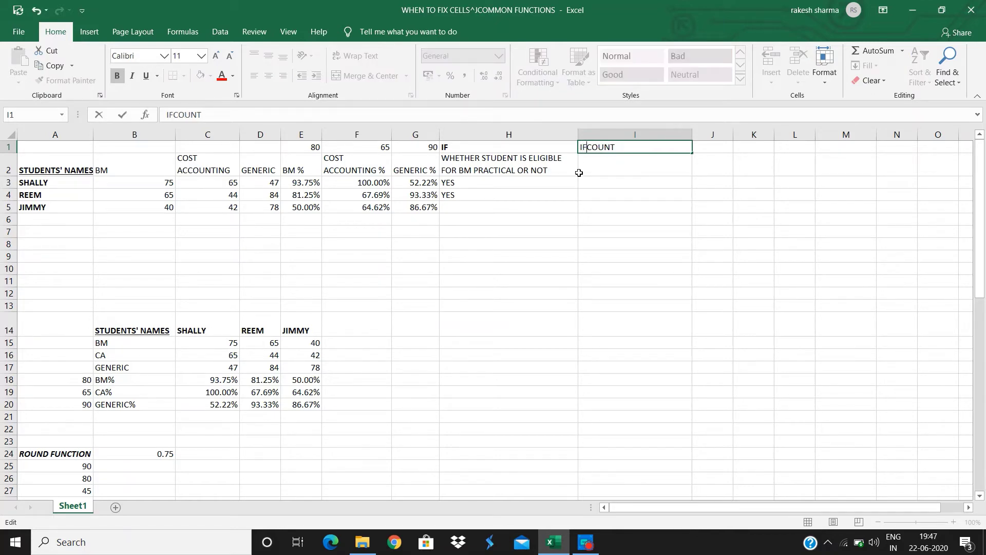
type("(")
key("End")
type(")")
key("Return")
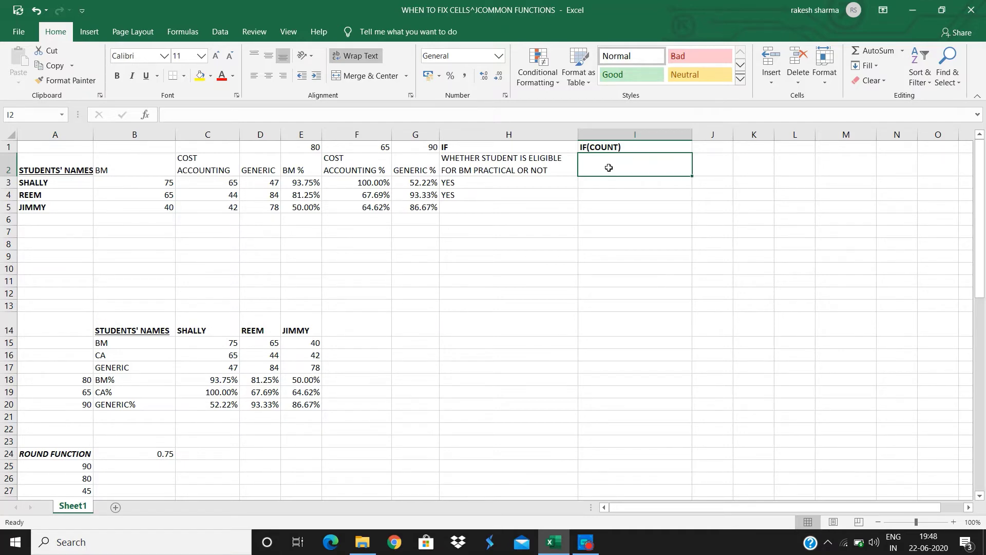
Examine the logical test in the H3 eligibility formula without changing it
double_click(500, 183)
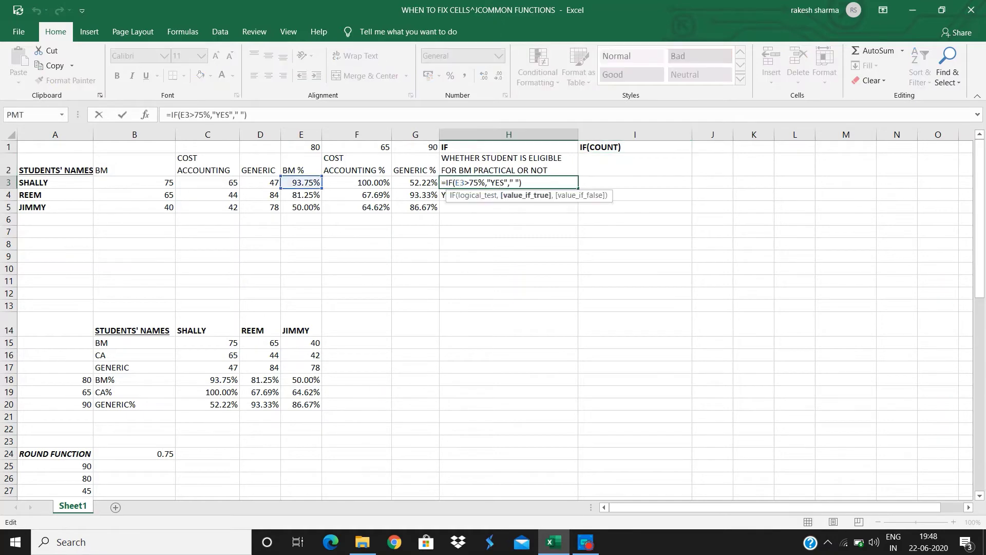
left_click_drag(486, 183, 455, 183)
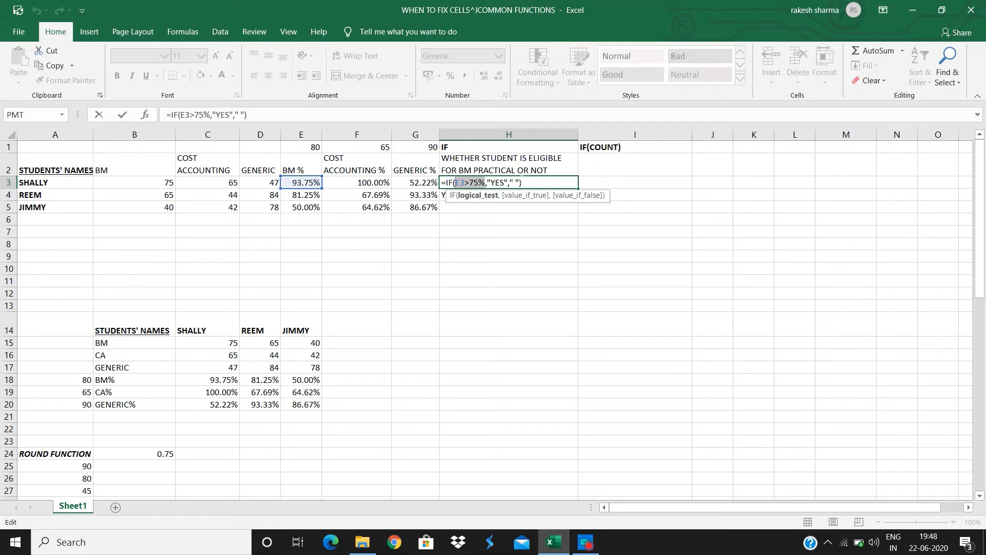
key("Return")
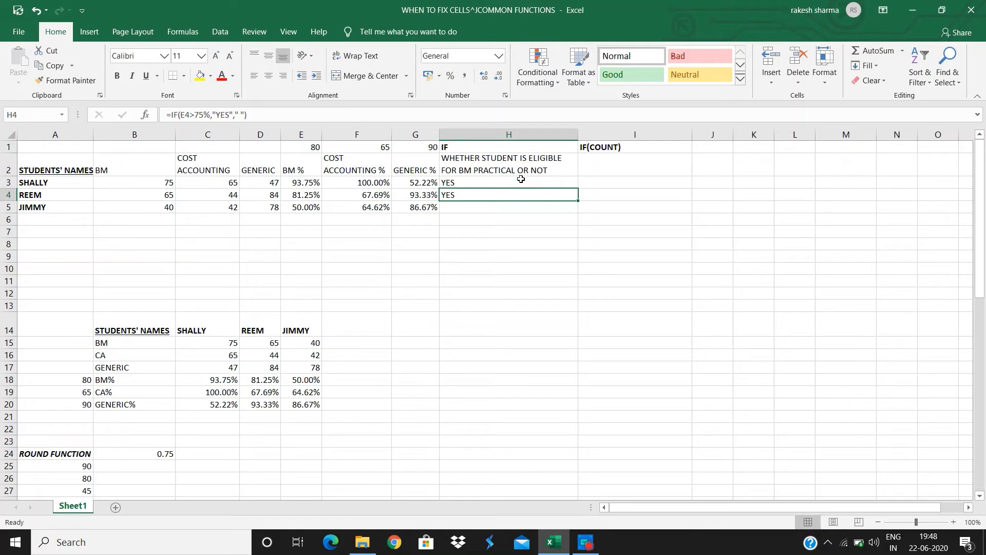
Add two more students' names to the list in A6 and A7, leaving their marks blank
left_click(74, 226)
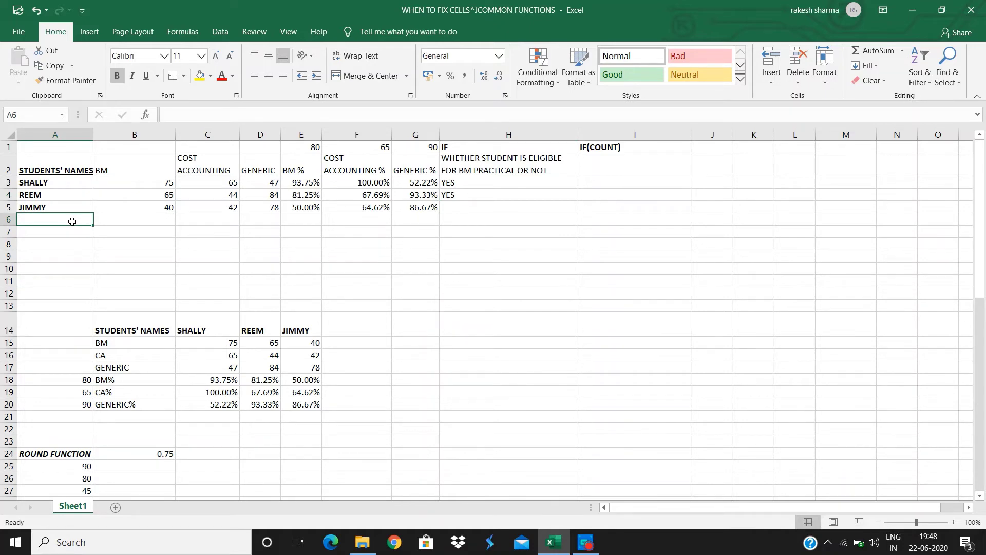
type("JOHN")
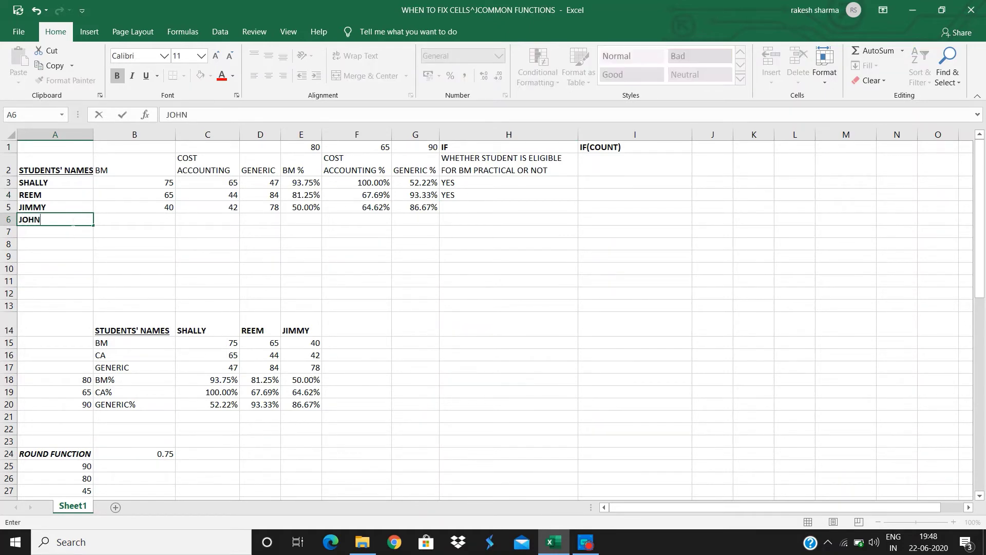
key("Return")
type("SIMMY")
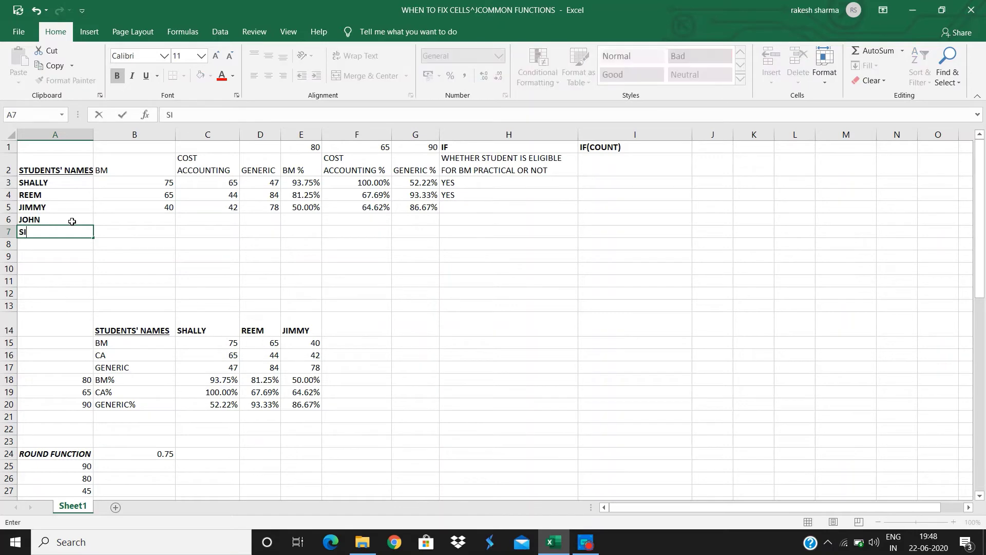
left_click(123, 220)
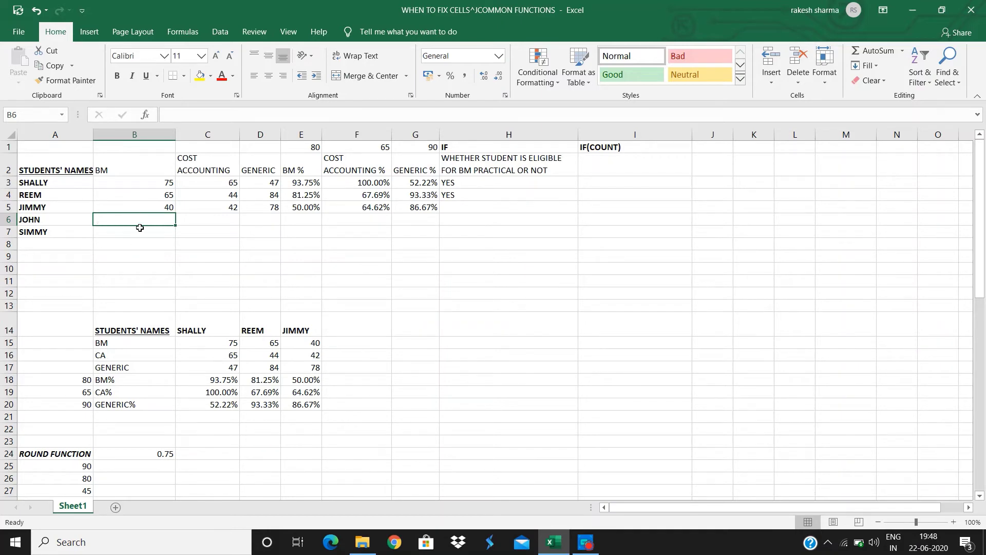
Enter the heading "WHETHER STUDENT WILL BE GIVEN ADMIT CARD OR NOT?" in I2 and widen column I to fit it
left_click(640, 161)
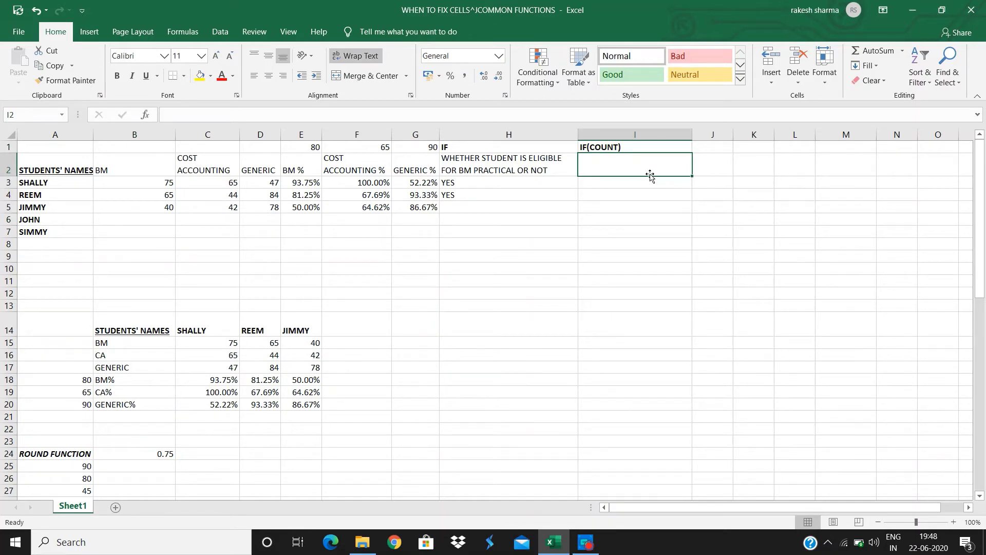
type("WH")
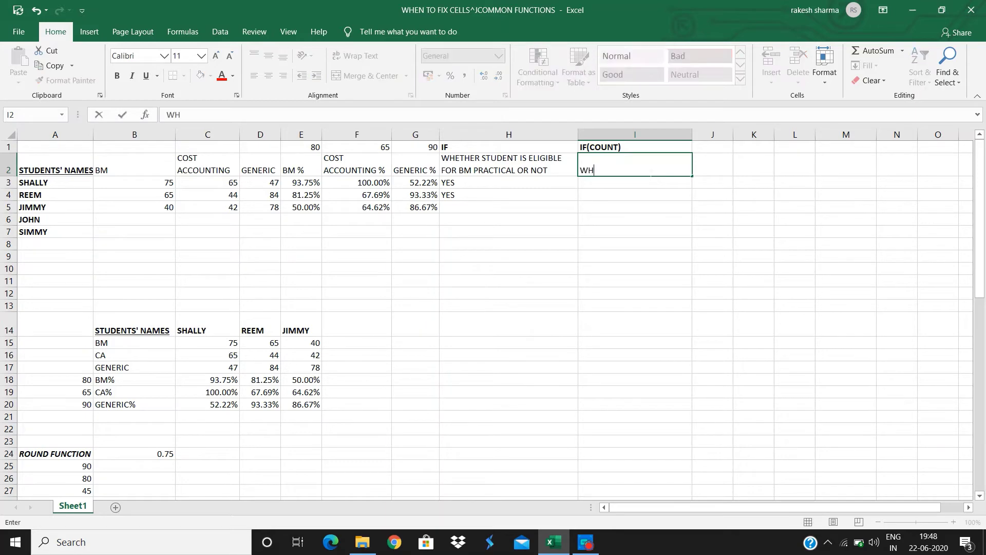
type("ETHER STUDENT ")
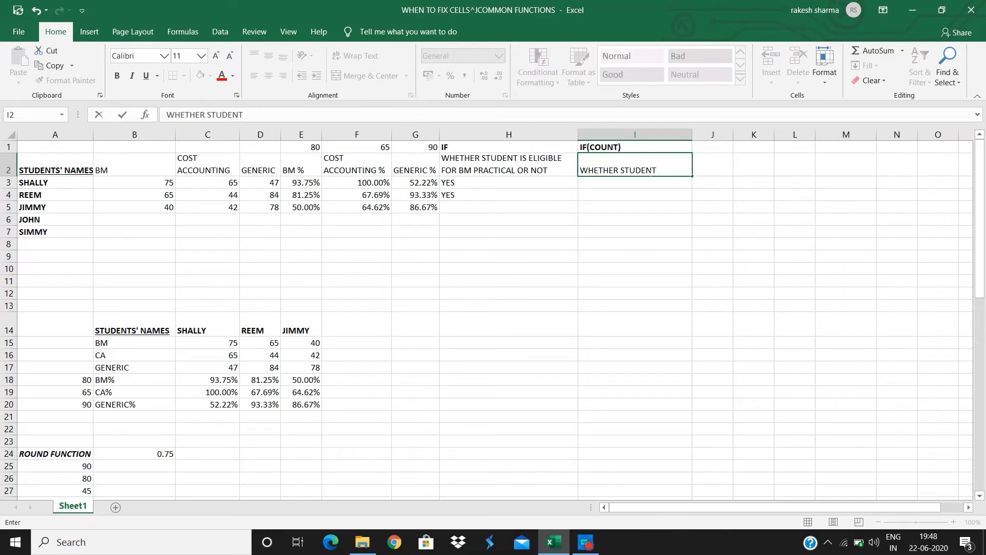
type("WILL BE GI")
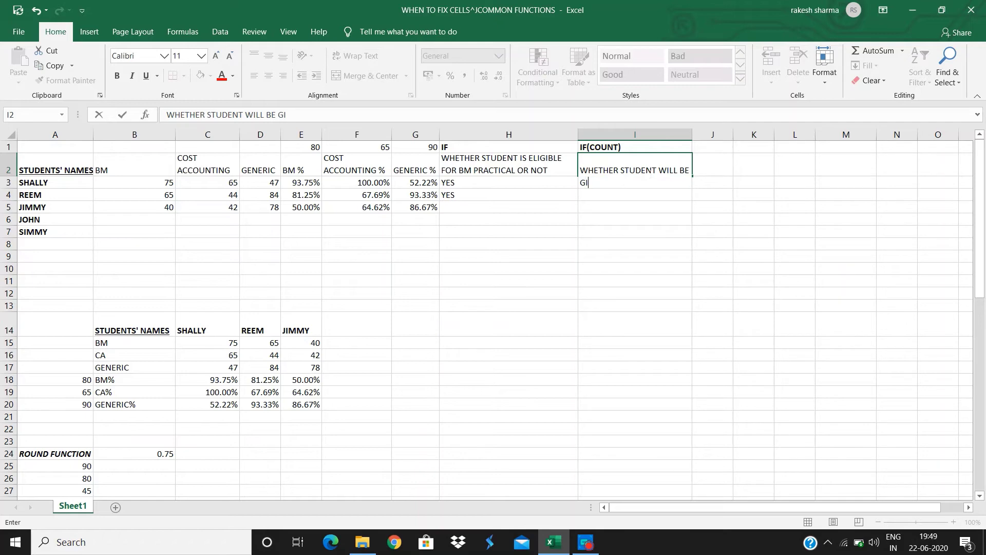
type("VEN ADMIT CARD ")
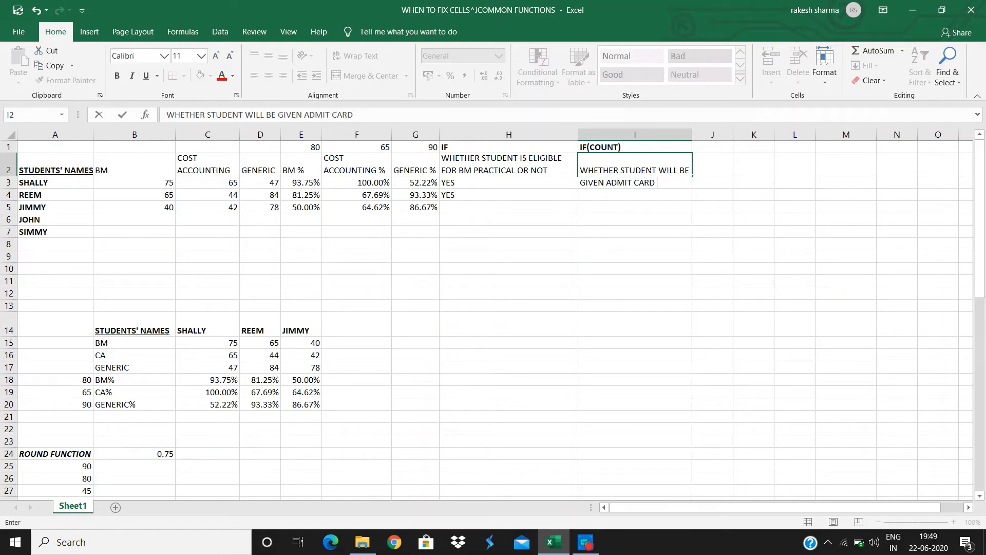
type("OR NOT?")
key("Return")
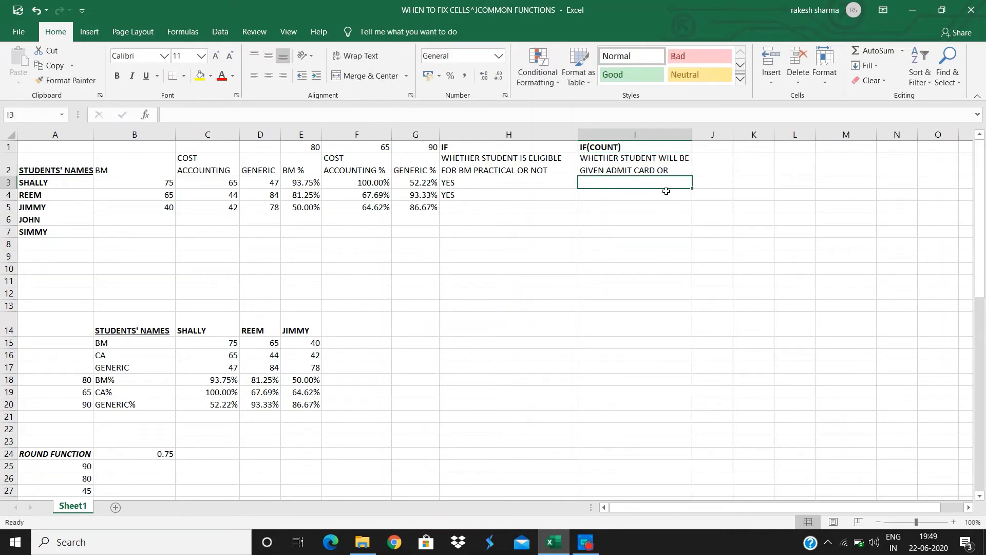
left_click_drag(692, 135, 723, 135)
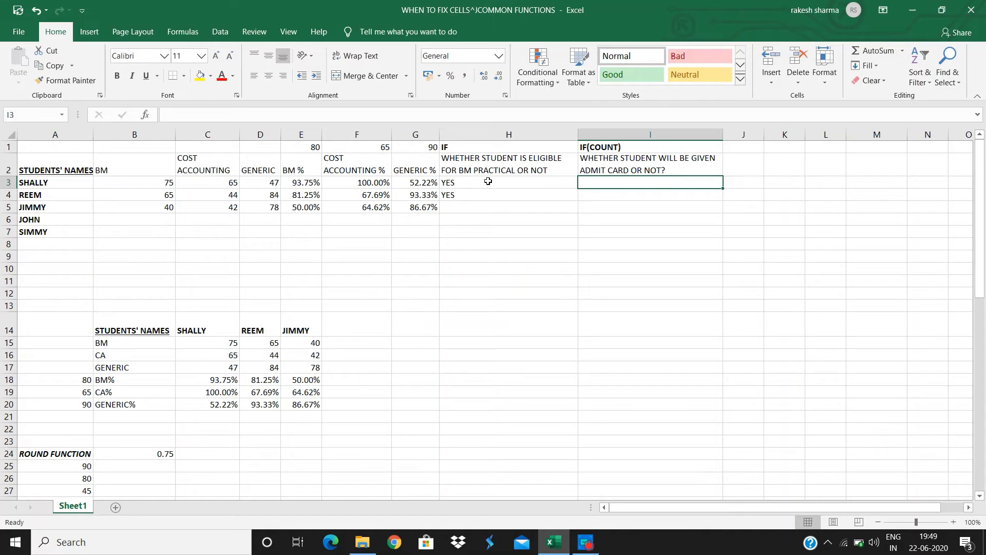
Enter the formula =IF(COUNT(B3)=1,"YES","NO") in I3 and fill it down to I7
type("=")
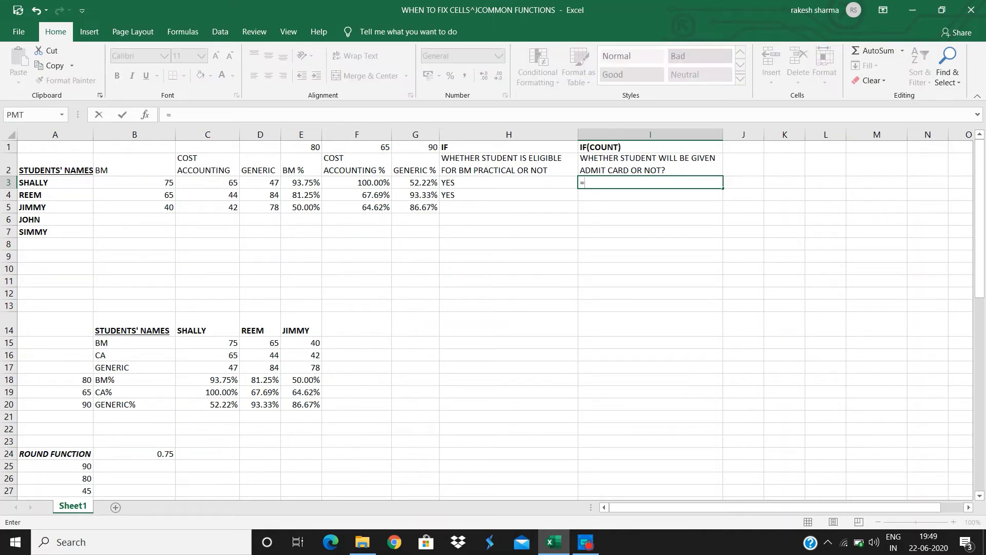
type("IF(")
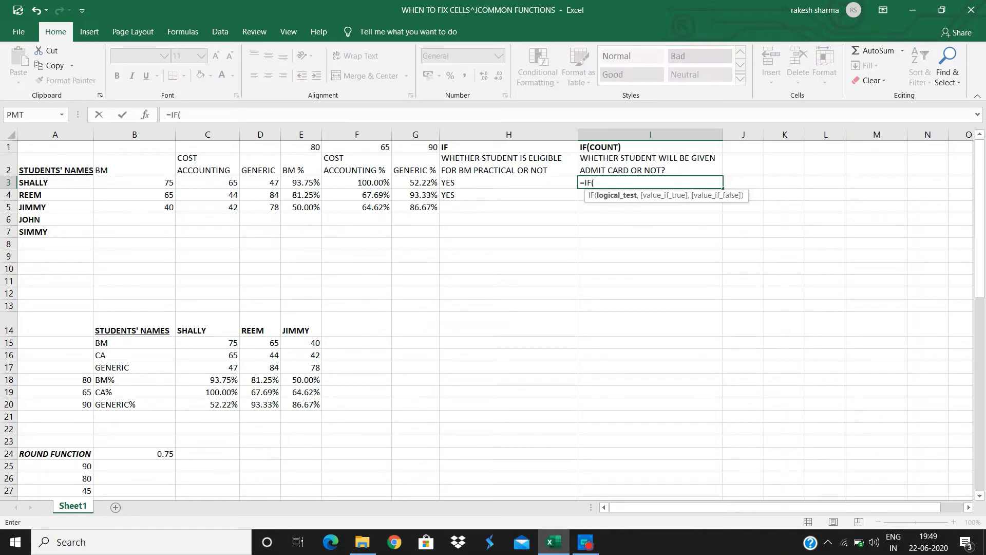
type("COUNT(")
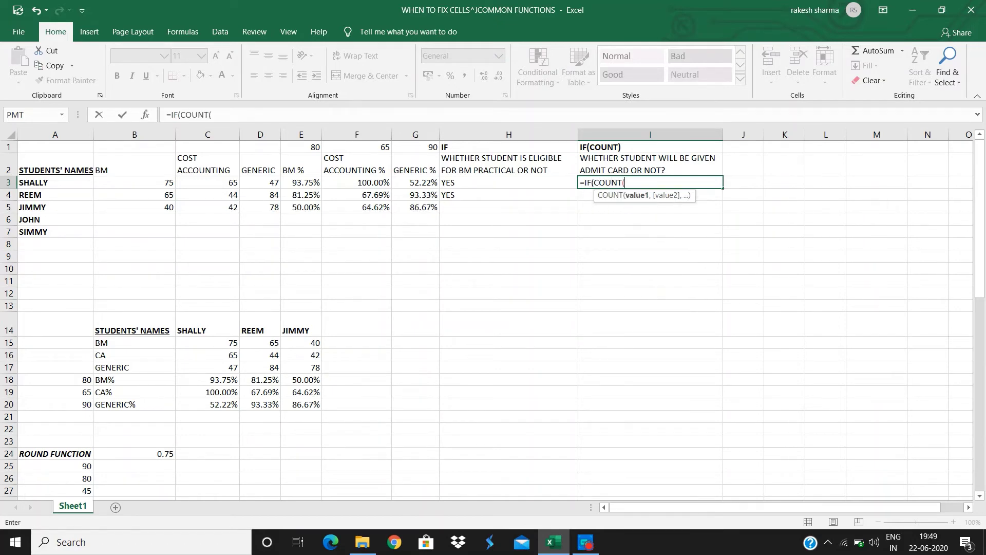
left_click(164, 184)
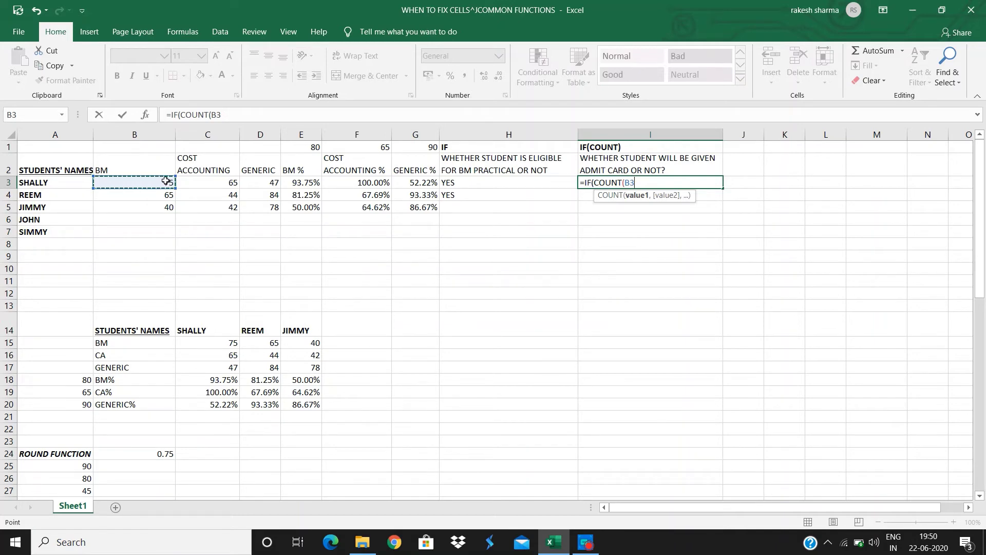
type(")")
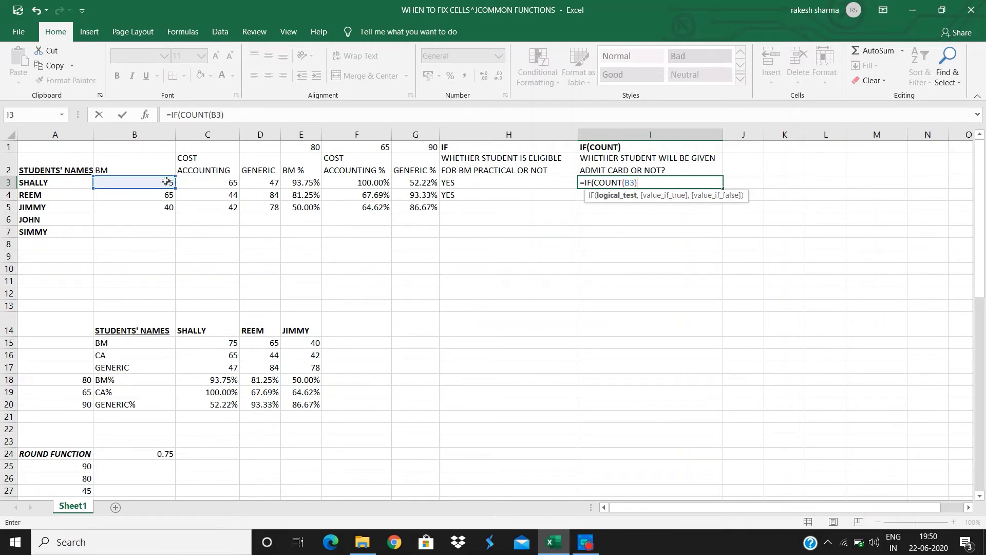
type("=1")
type(",")
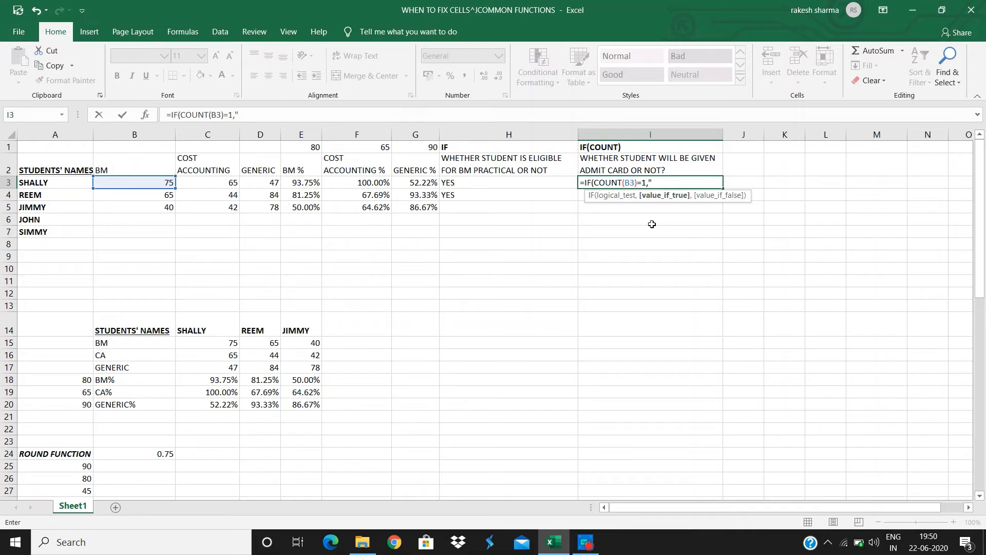
type("YES\",")
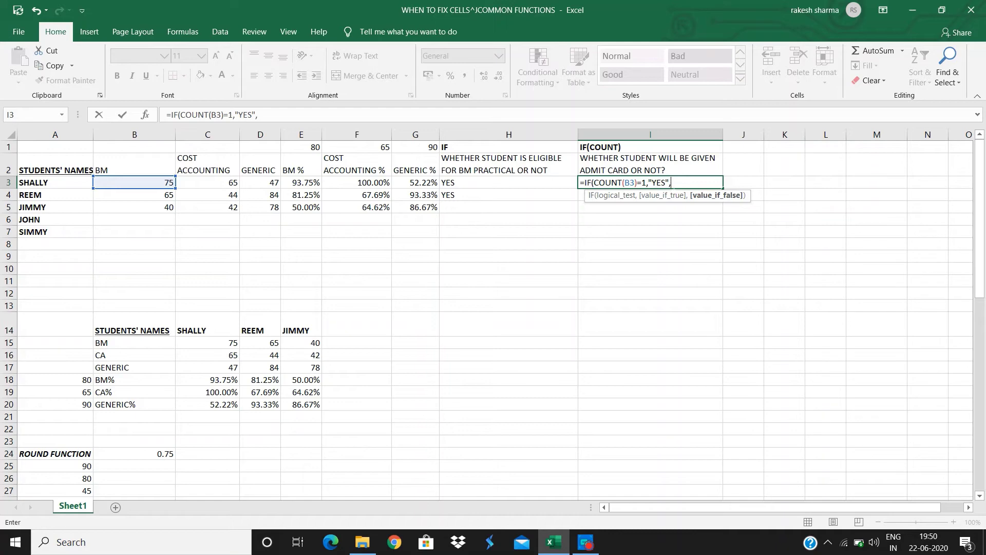
type("NO\")")
key("ctrl+Return")
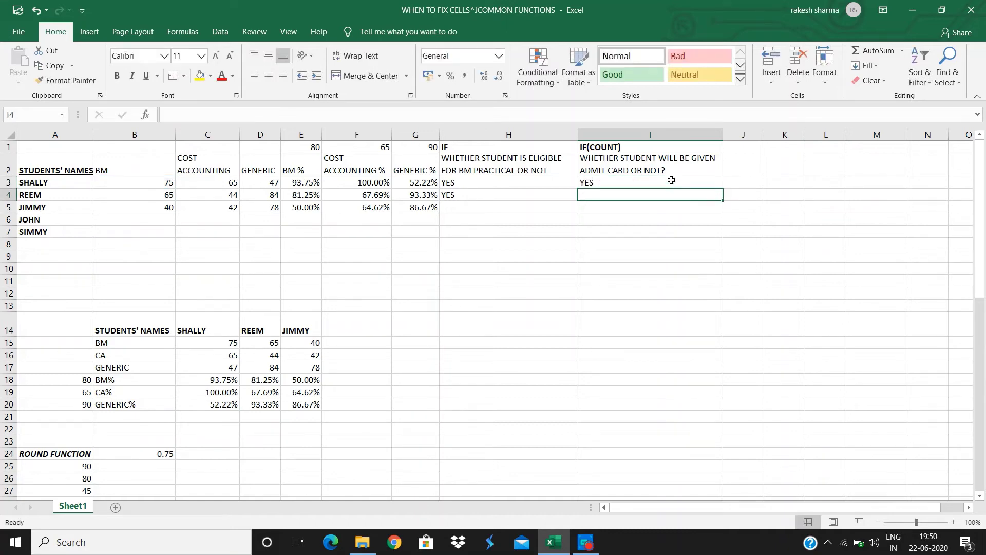
left_click_drag(724, 189, 730, 234)
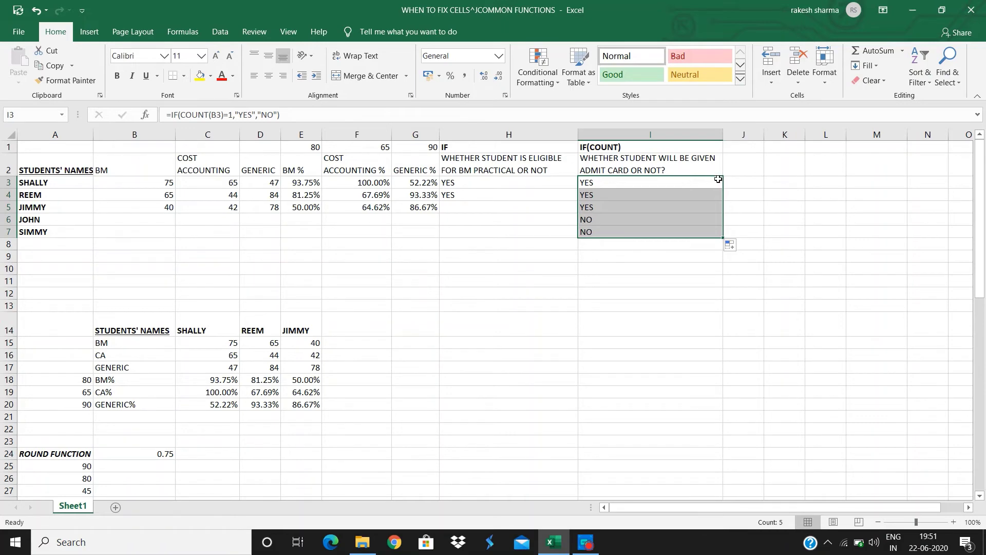
left_click(529, 301)
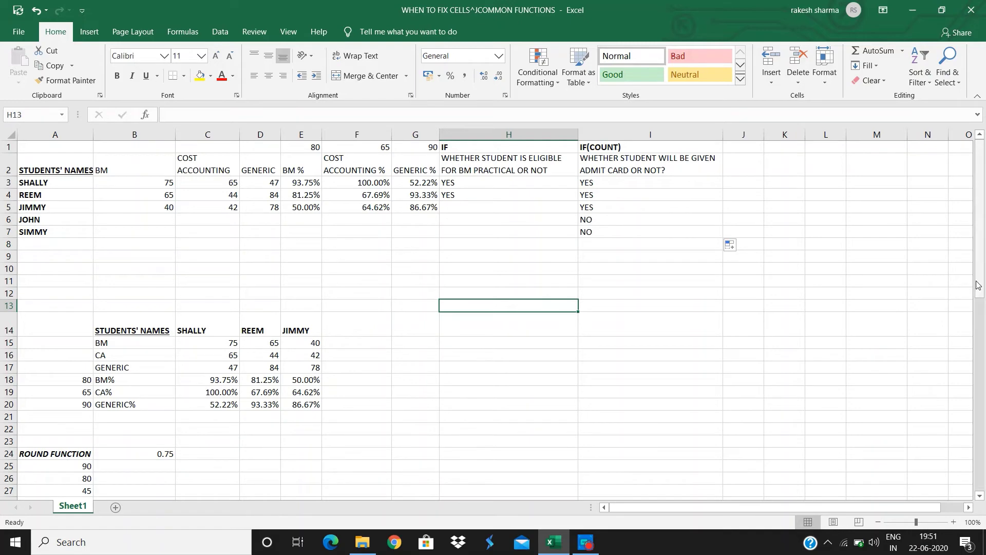
Enter the formula =$B$24*A25 in B25 of the ROUND FUNCTION section, fixing the 0.75 cell as an absolute reference
left_click_drag(981, 281, 984, 334)
left_click(142, 362)
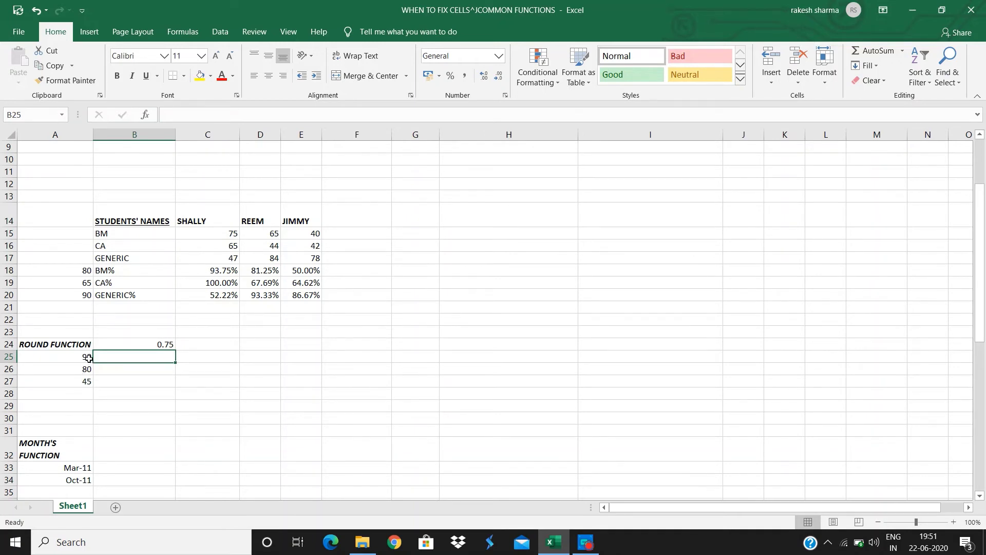
type("=")
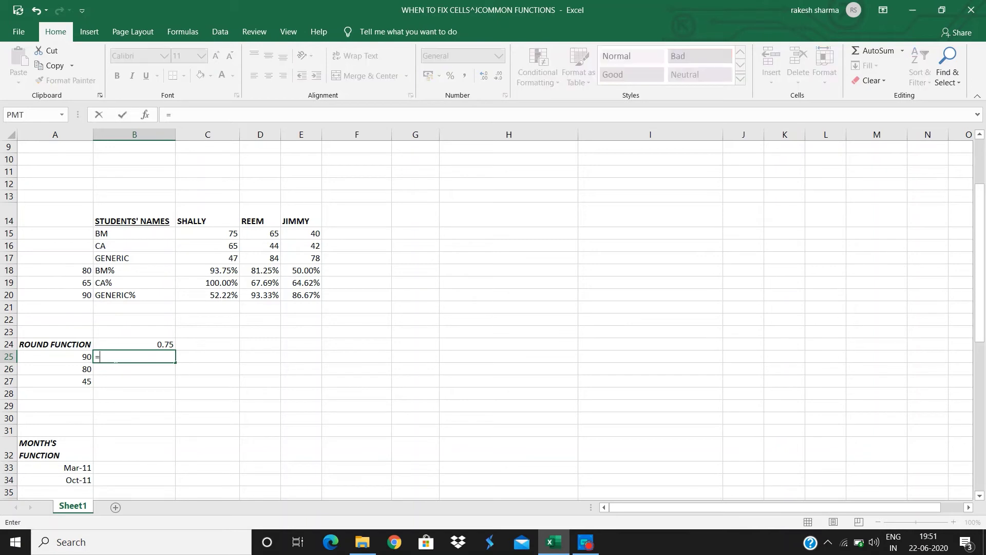
left_click(163, 345)
type("*")
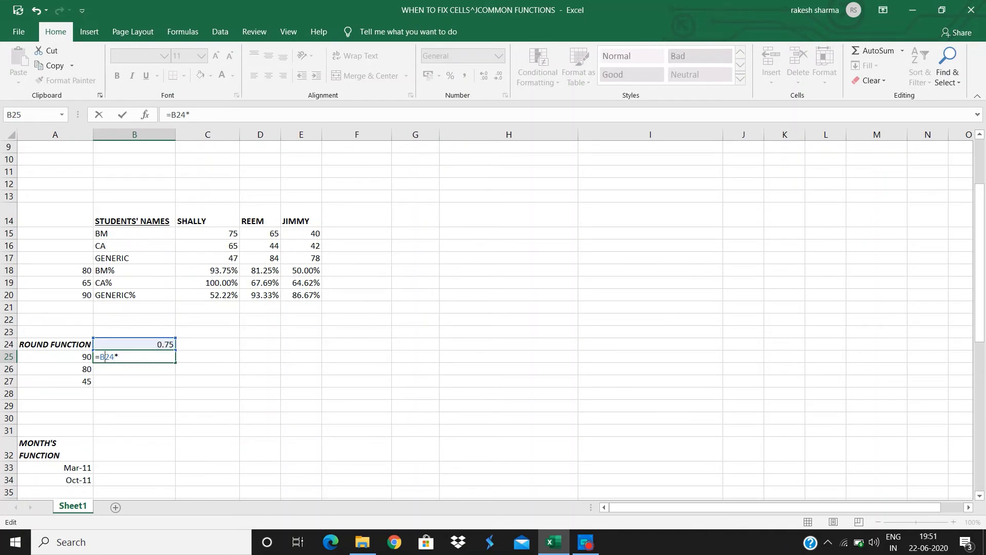
key("F4")
left_click(128, 358)
left_click(59, 360)
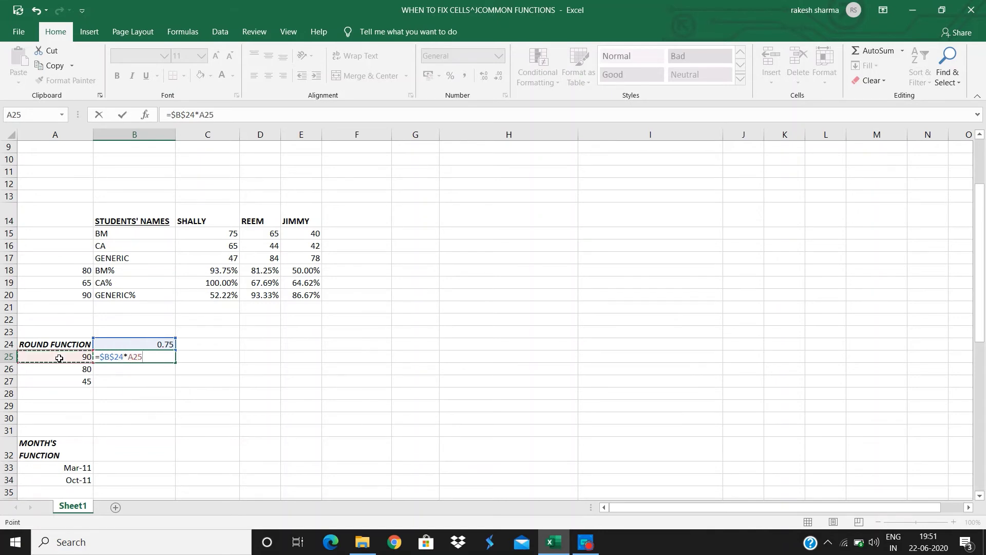
key("Return")
Fill the multiplication formula from B25 down to B27
left_click(146, 358)
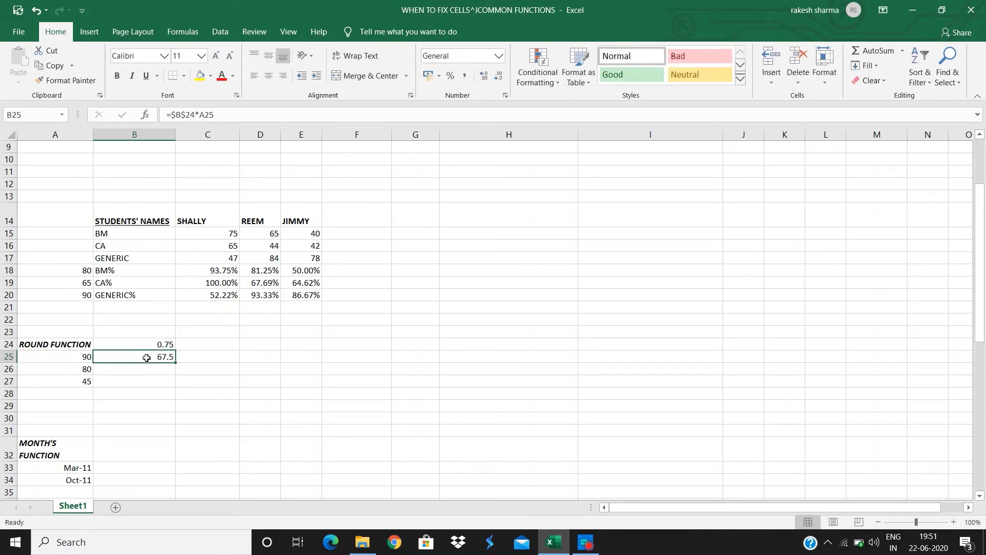
left_click_drag(175, 362, 181, 386)
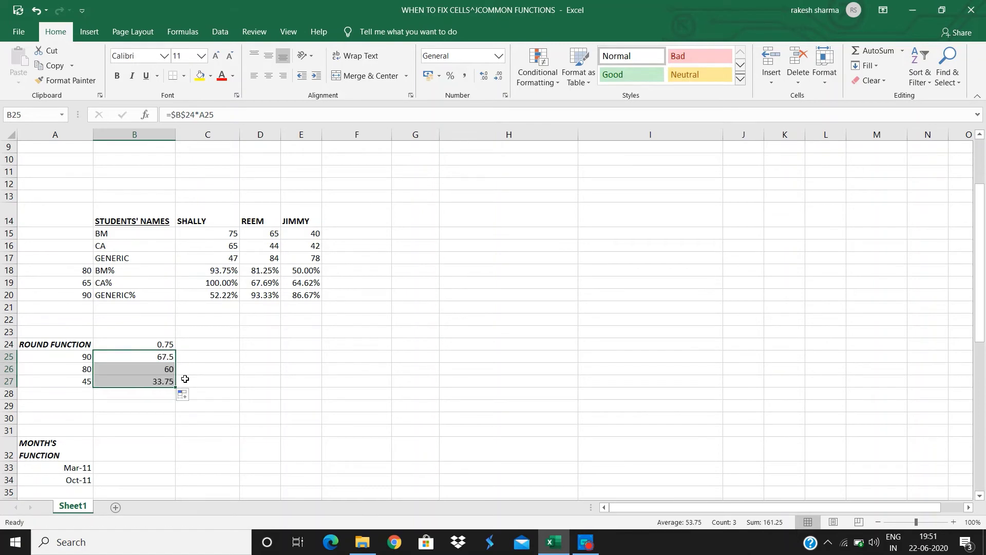
left_click(172, 357)
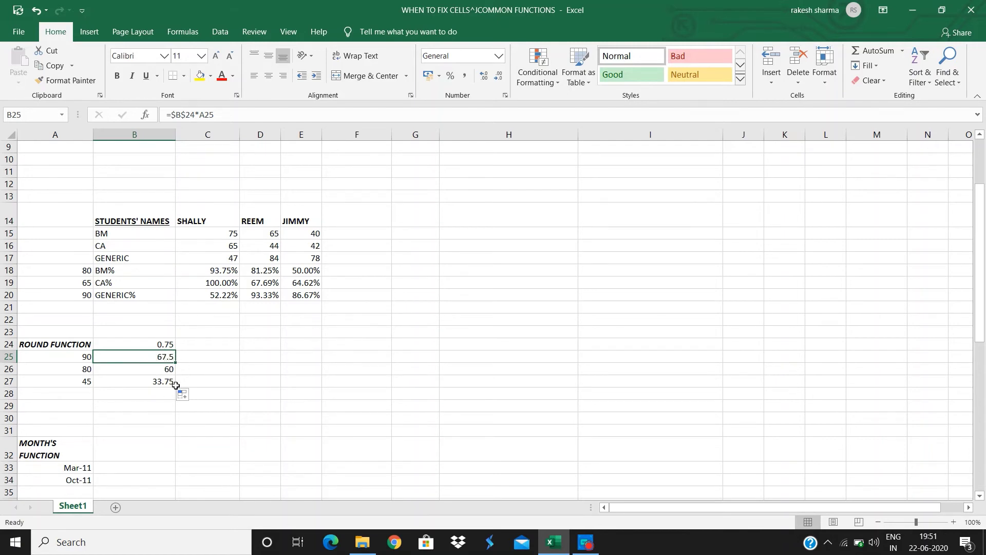
Wrap the B25 formula in ROUND with zero digits as =ROUND($B$24*A25,0) and fill it down to B27
double_click(154, 357)
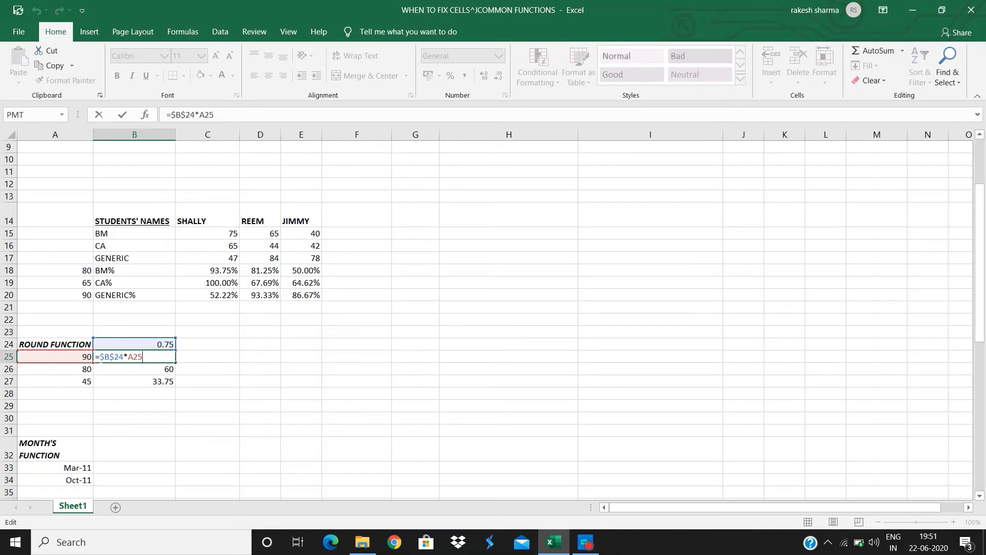
left_click(99, 357)
type("ROUND")
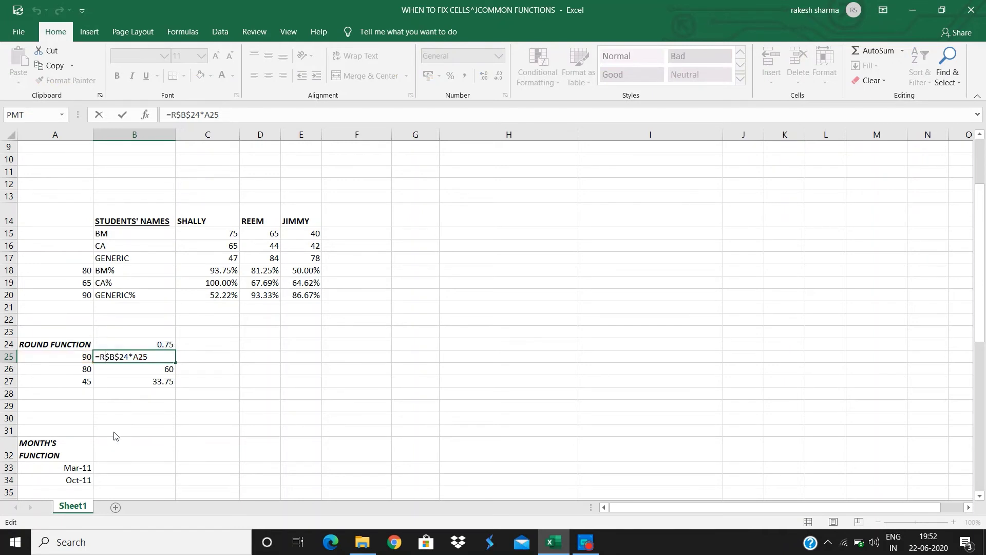
type("(")
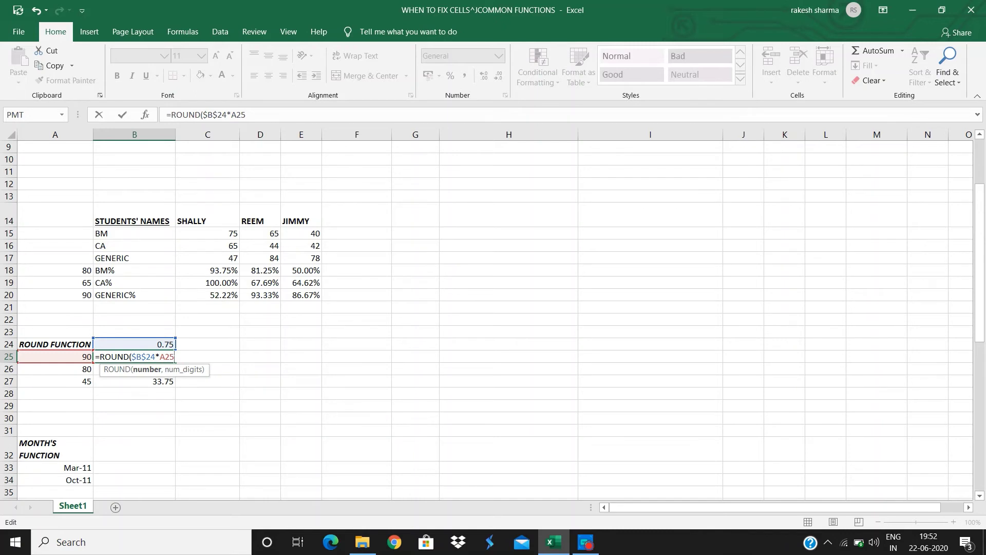
type(",0")
key("Return")
left_click(173, 357)
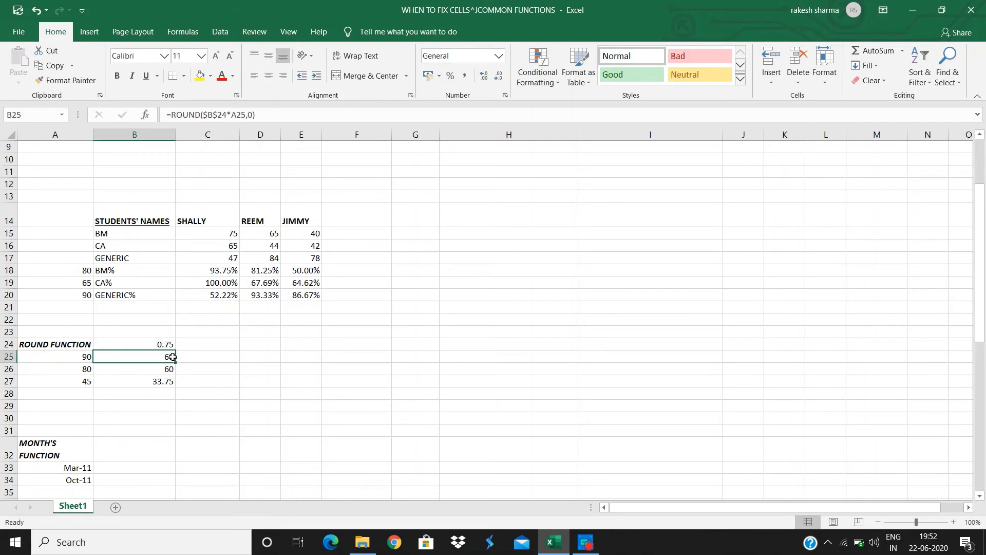
left_click_drag(175, 363, 177, 381)
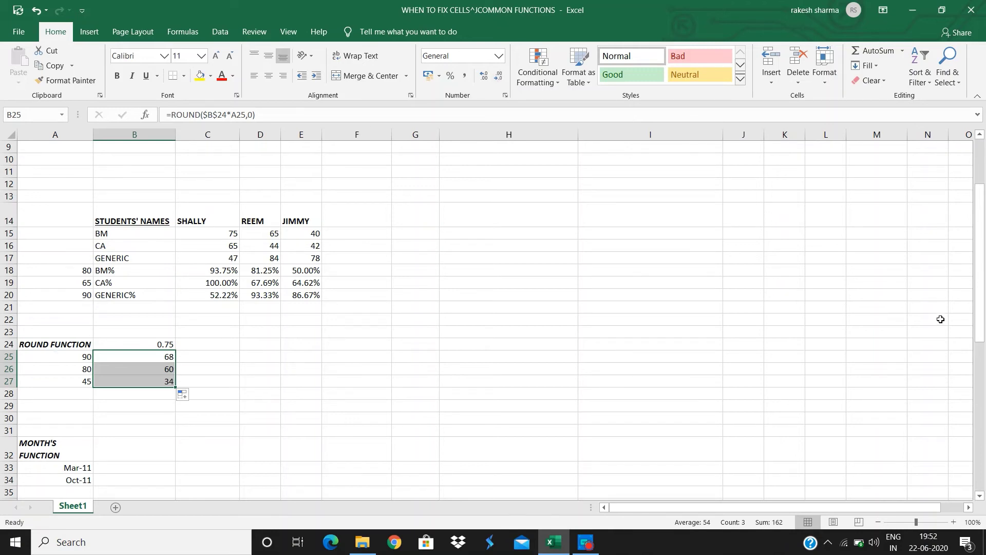
Enter the formula =MONTH(A33) in B33 of the MONTH'S FUNCTION section
left_click_drag(978, 316, 982, 349)
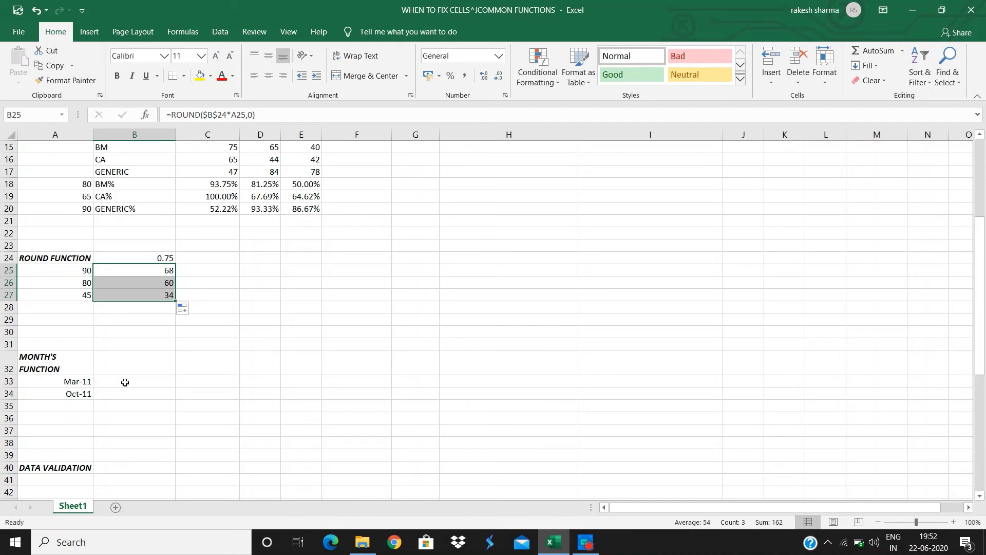
left_click(125, 382)
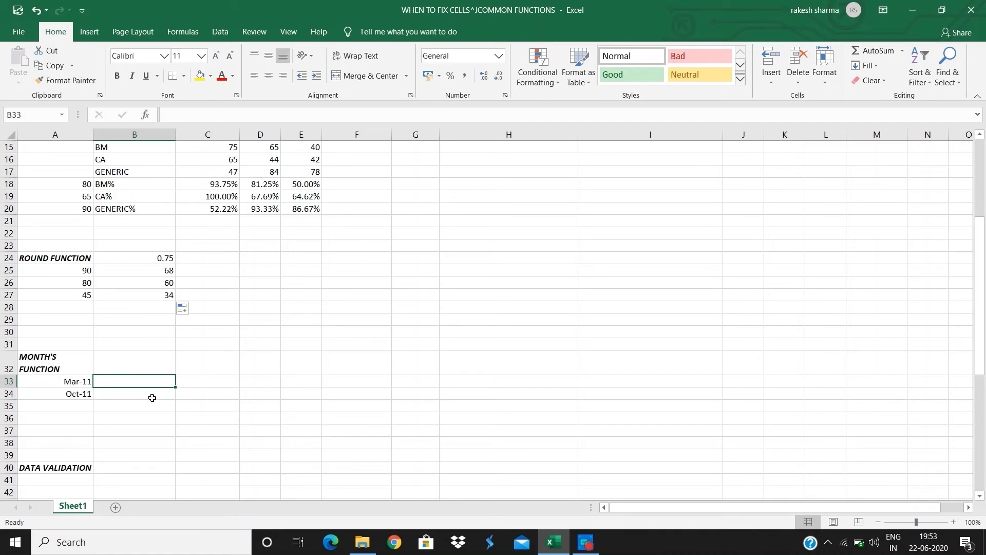
double_click(156, 377)
type("=")
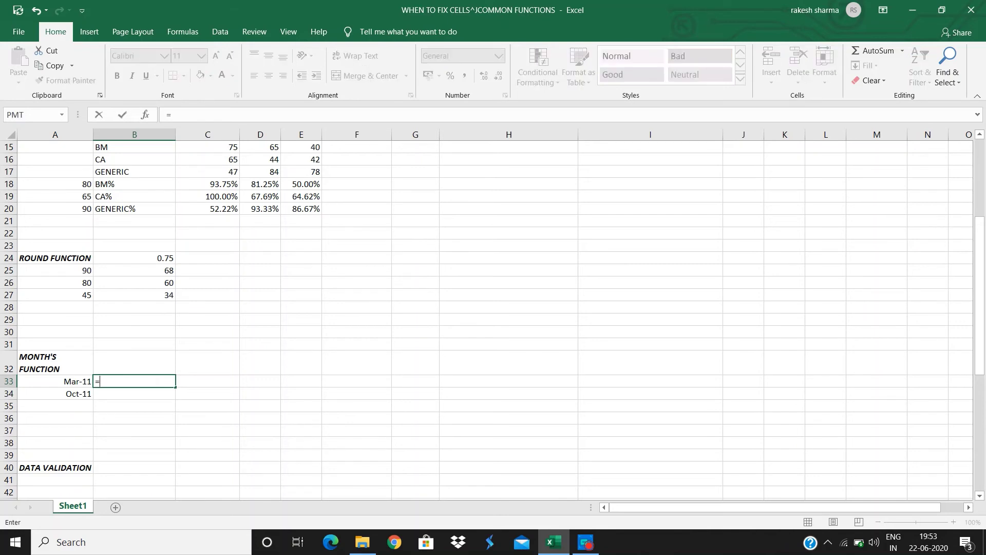
type("MONTH(")
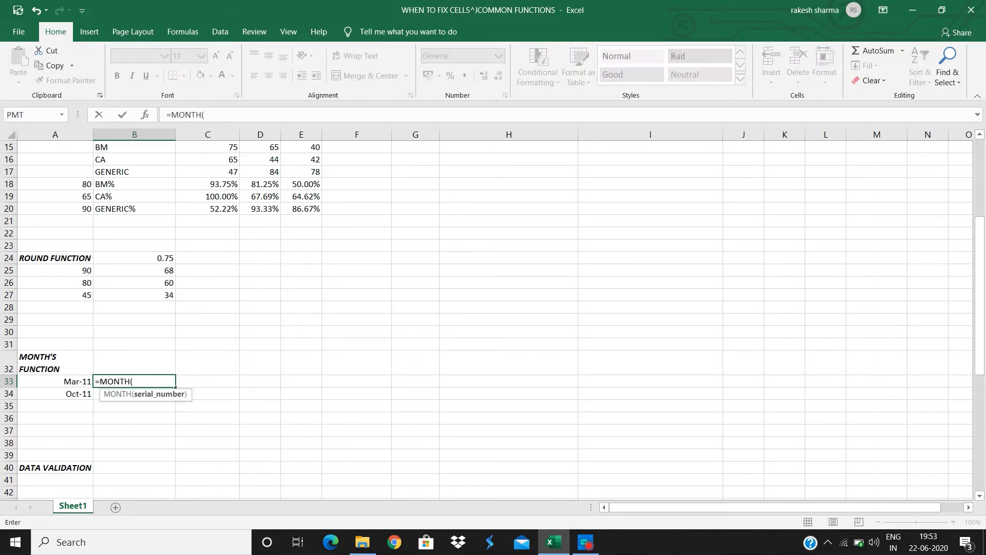
left_click(79, 381)
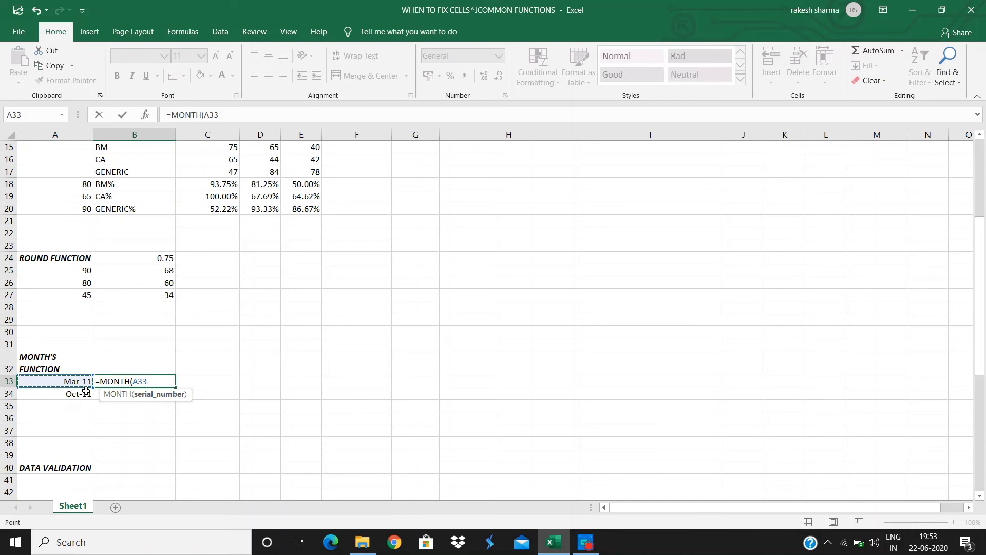
type(")")
key("Return")
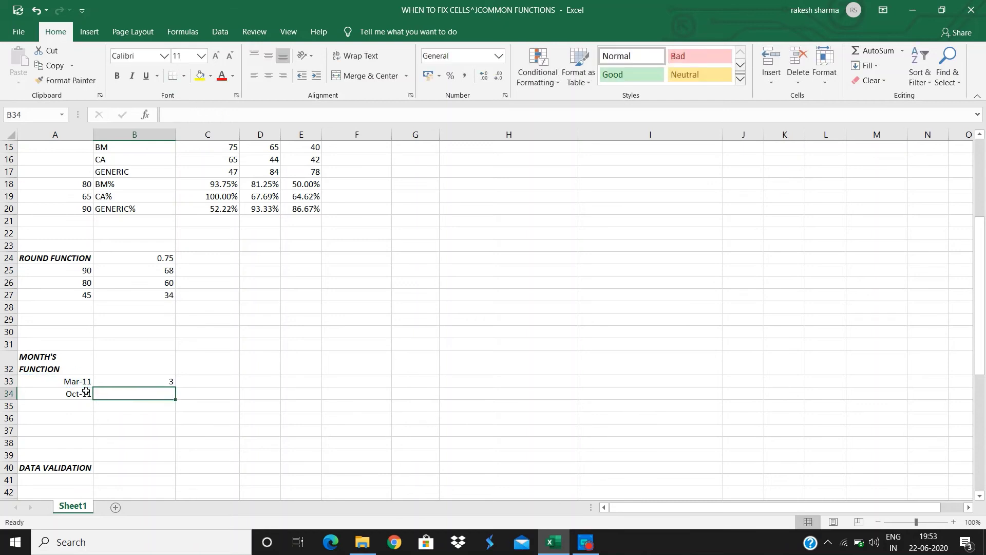
Fill the MONTH formula from B33 down to B34
left_click(169, 381)
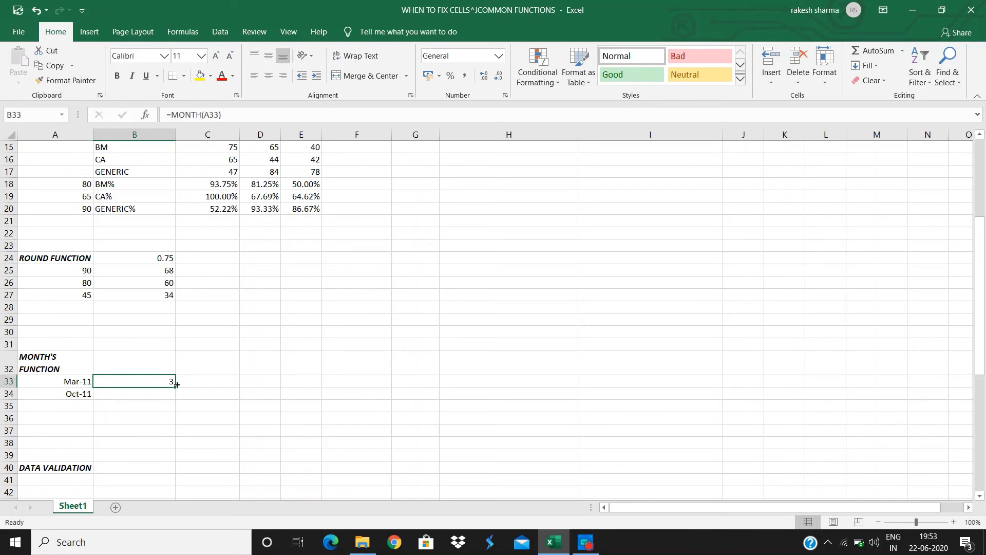
left_click_drag(177, 388, 177, 399)
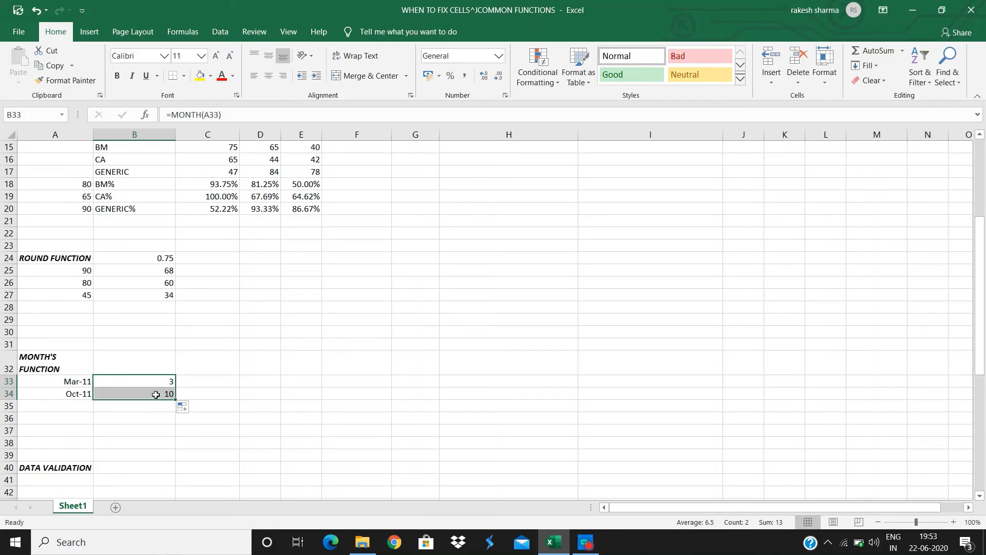
left_click(317, 391)
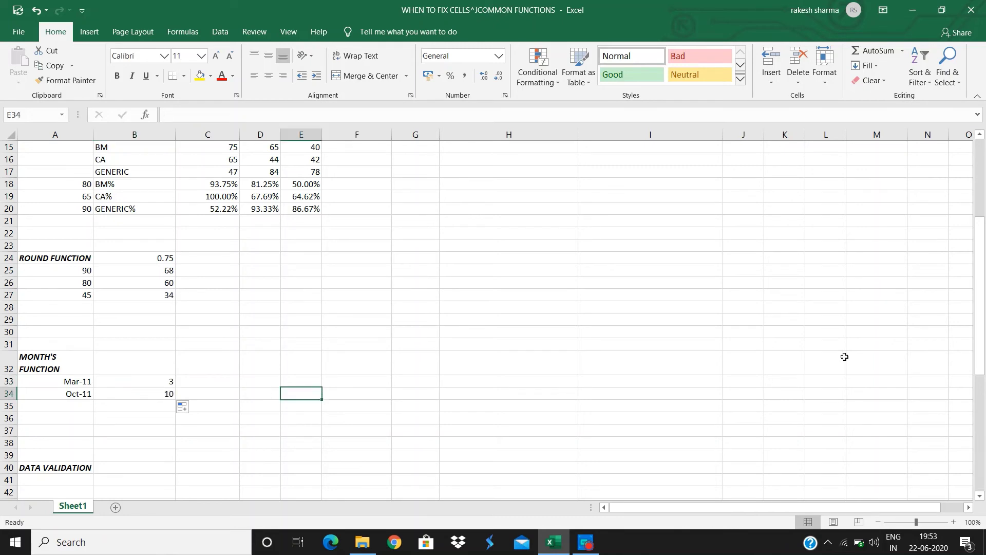
Enter 1 and 2 in D40 and D41 beside the DATA VALIDATION heading and extend the series to 5 in D44
left_click_drag(980, 308, 980, 380)
left_click(70, 334)
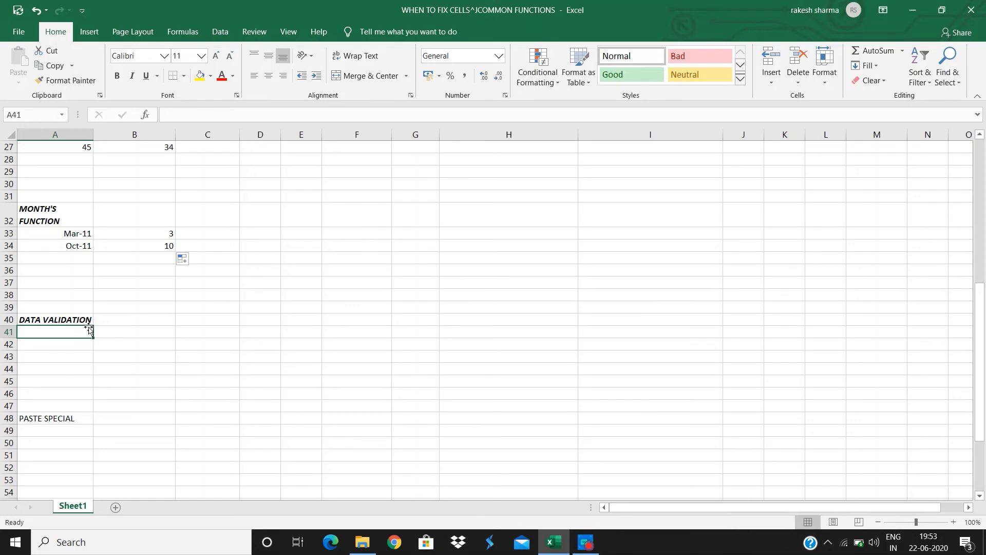
left_click(210, 322)
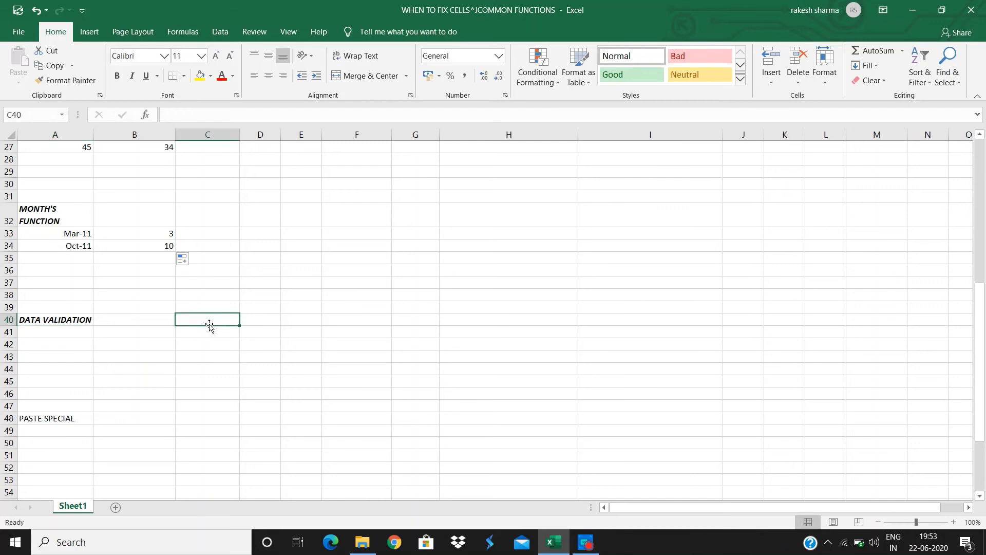
left_click(258, 322)
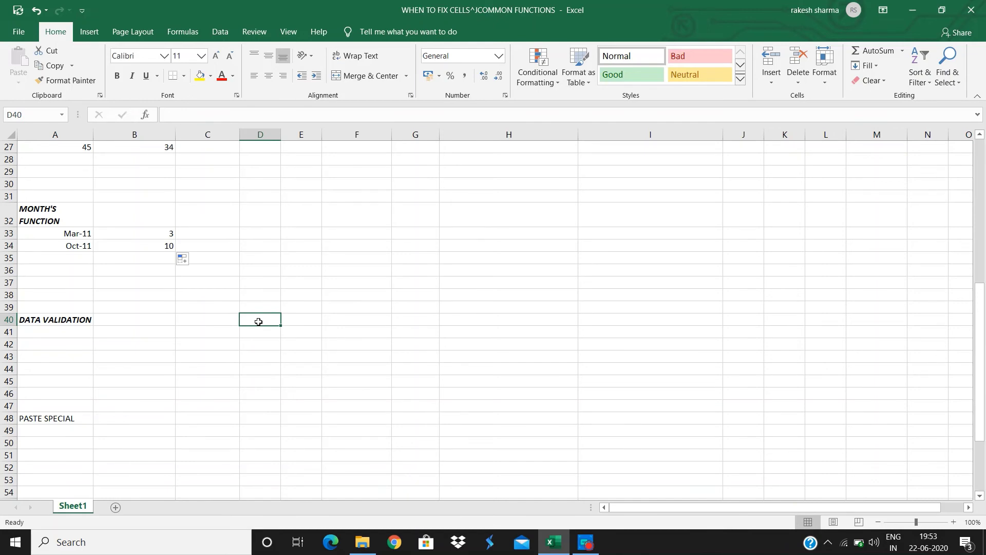
type("1")
key("Return")
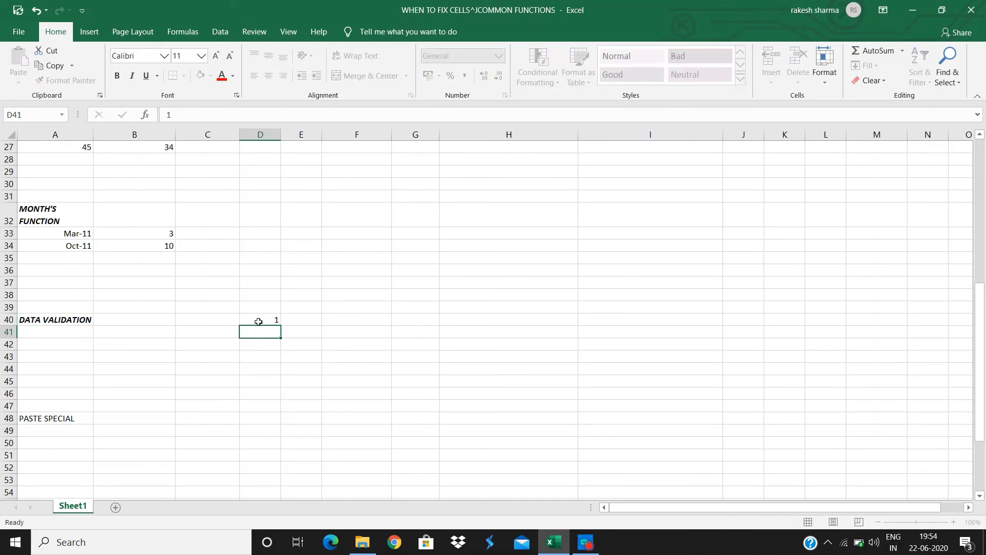
type("2")
key("Return")
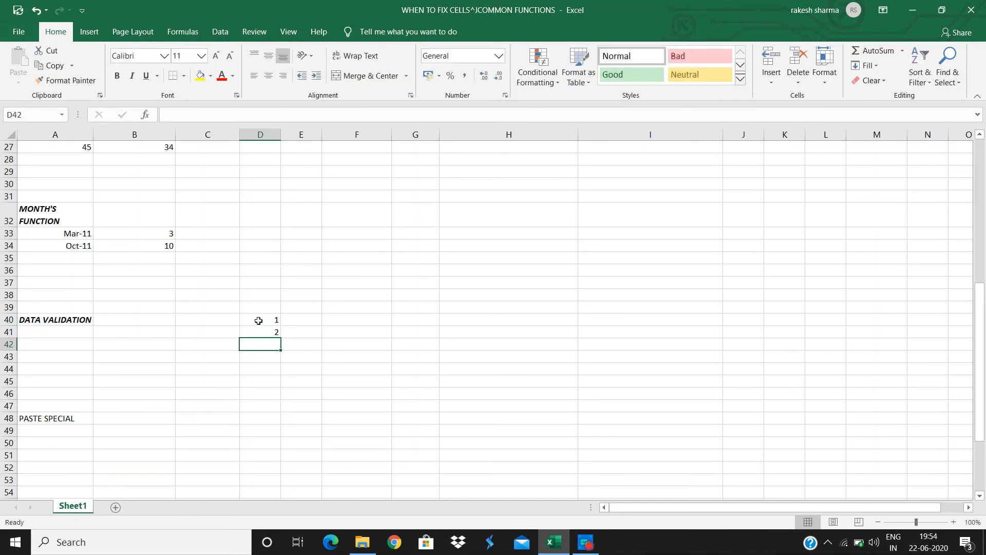
left_click_drag(259, 321, 280, 374)
left_click(211, 367)
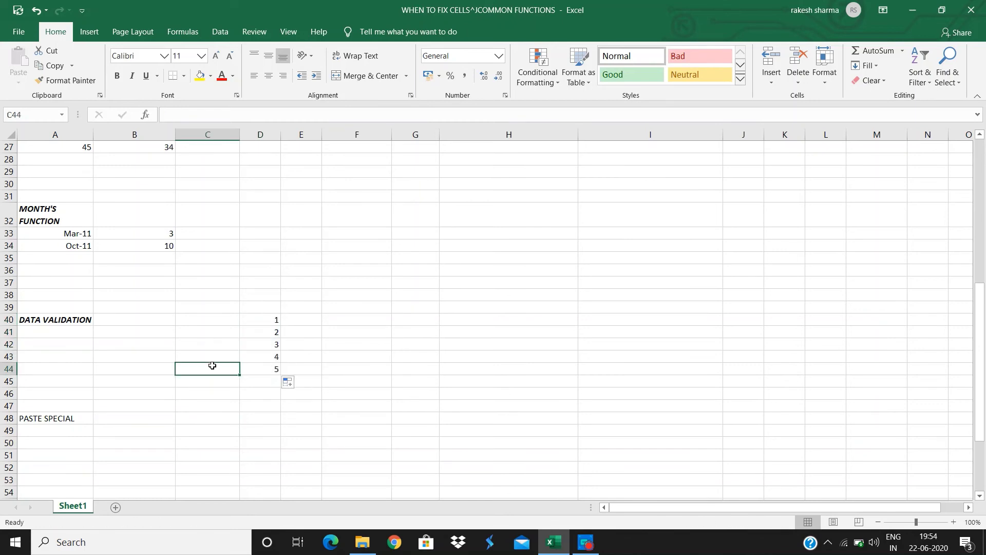
Apply List data validation to B40 with the source =$D$40:$D$44 and choose 3 from its dropdown
left_click(129, 319)
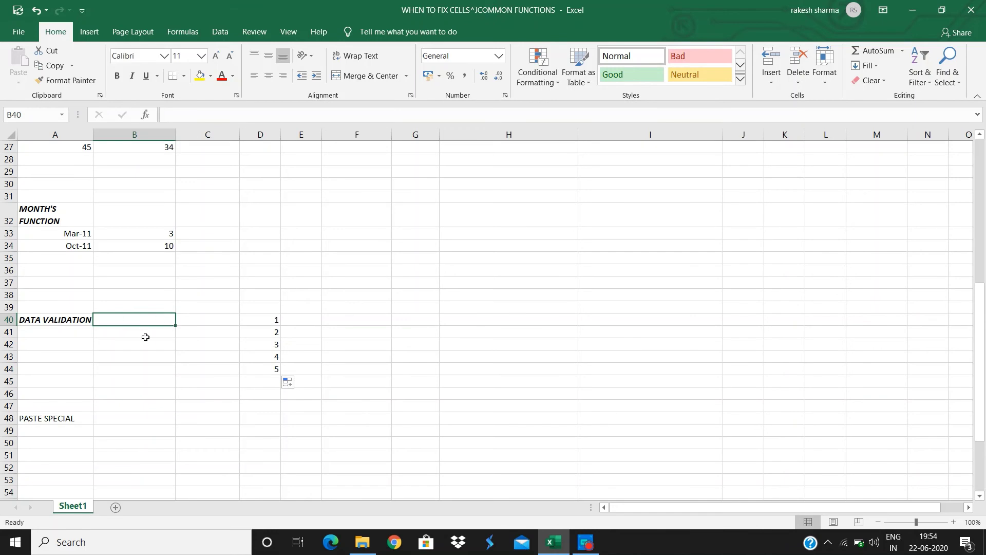
left_click(222, 32)
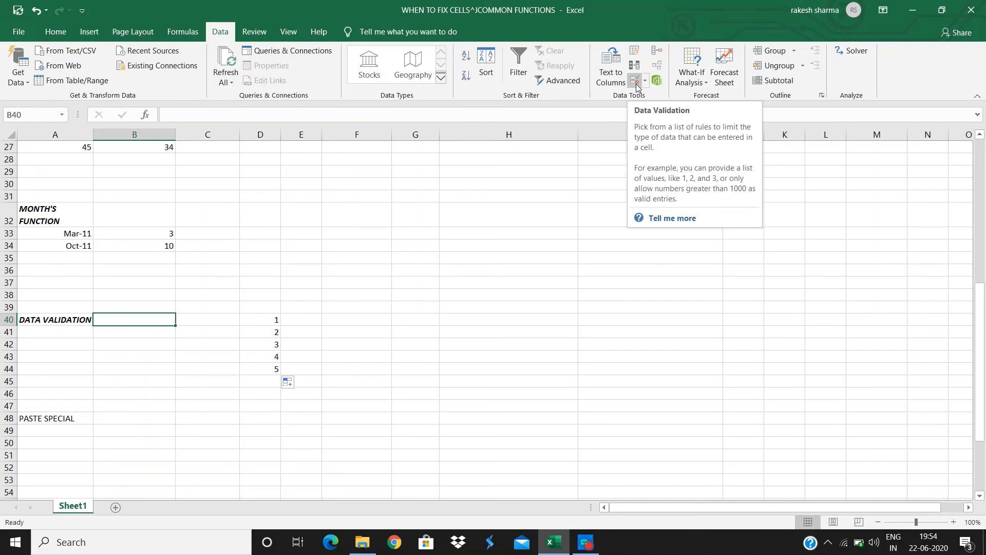
left_click(636, 82)
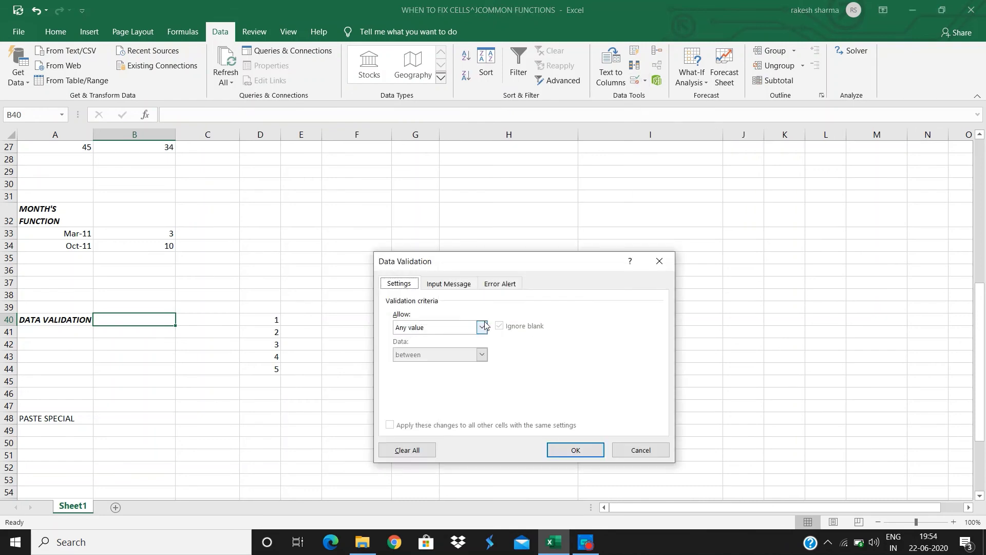
left_click(482, 327)
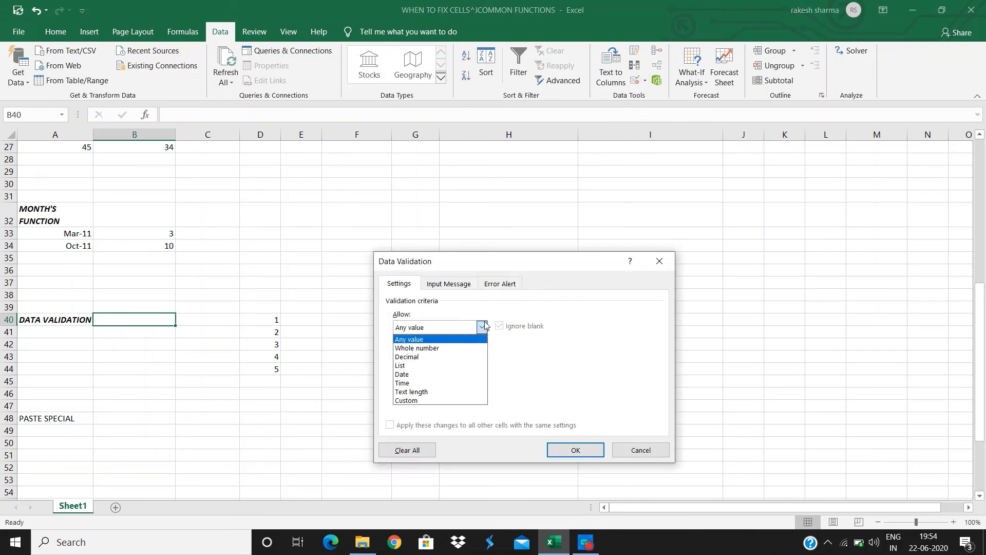
left_click(442, 366)
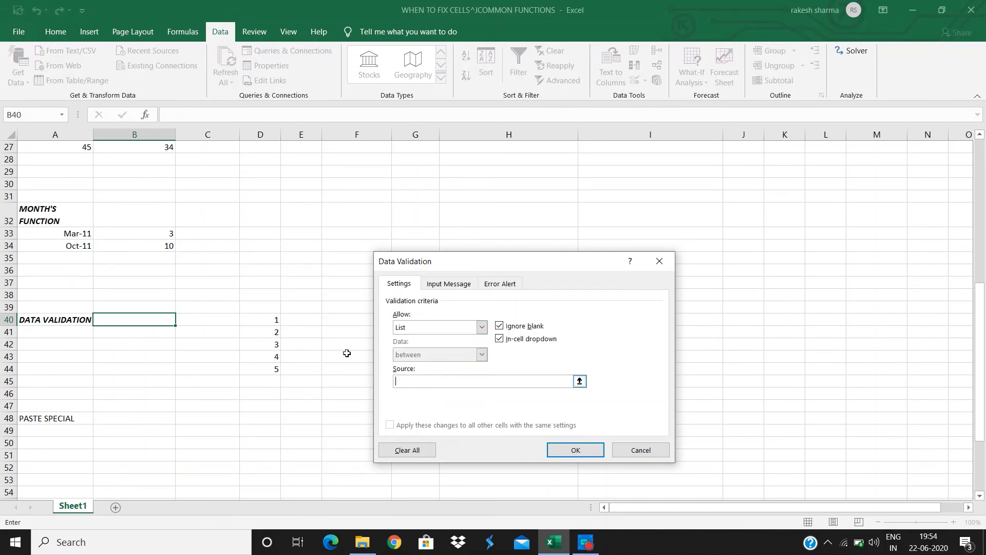
left_click_drag(261, 319, 265, 365)
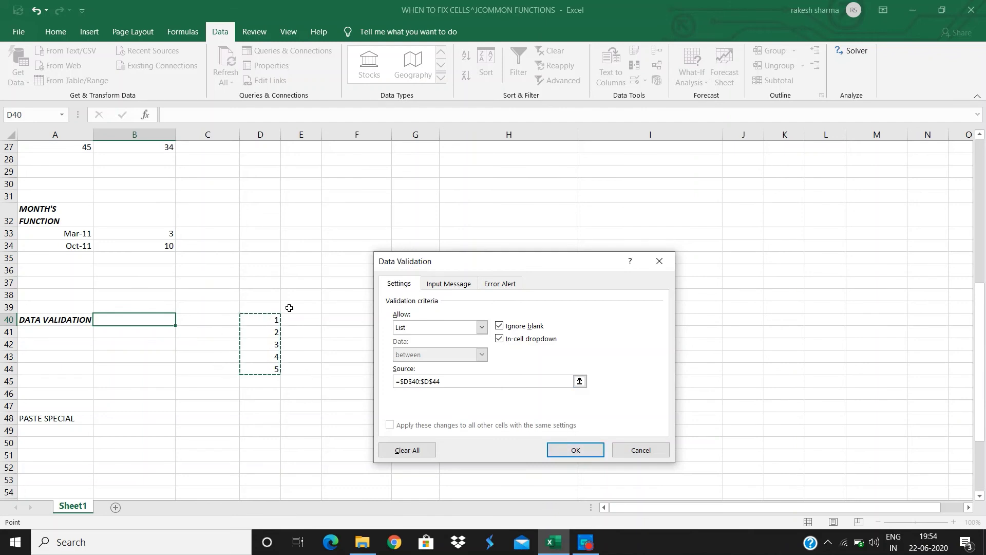
left_click(566, 455)
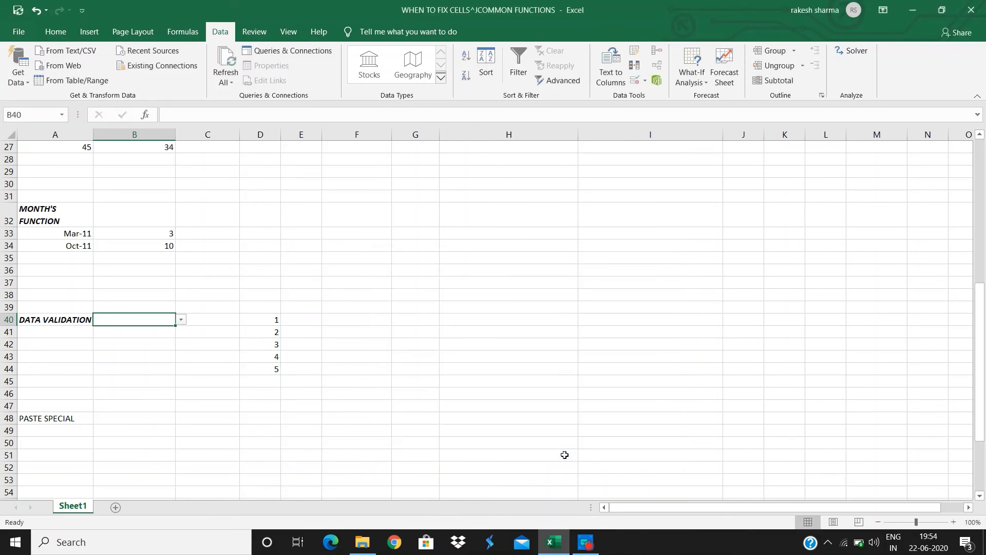
left_click(182, 320)
left_click(174, 345)
Examine the BM % formula in E3 of the student marks table and its cell references
left_click_drag(980, 293, 980, 335)
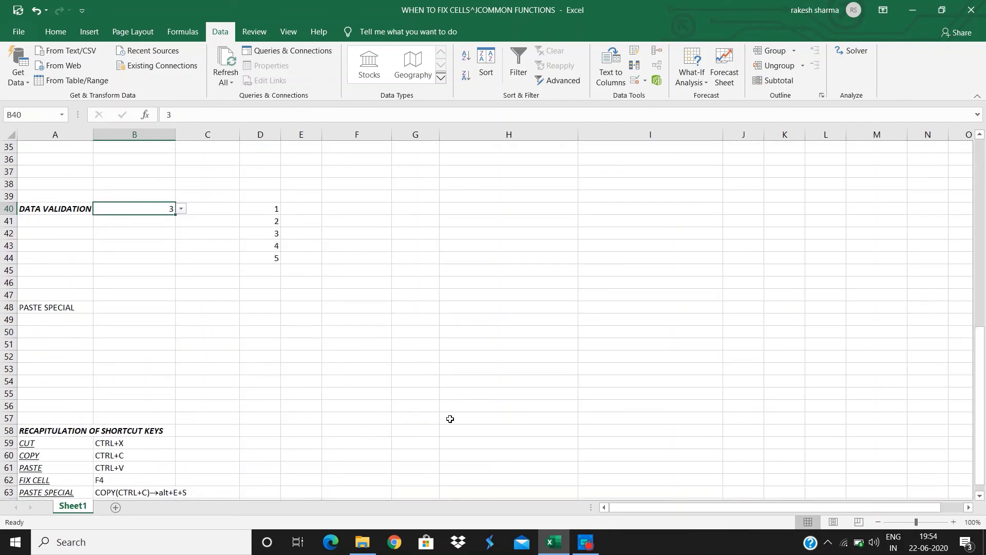
left_click_drag(983, 402, 982, 373)
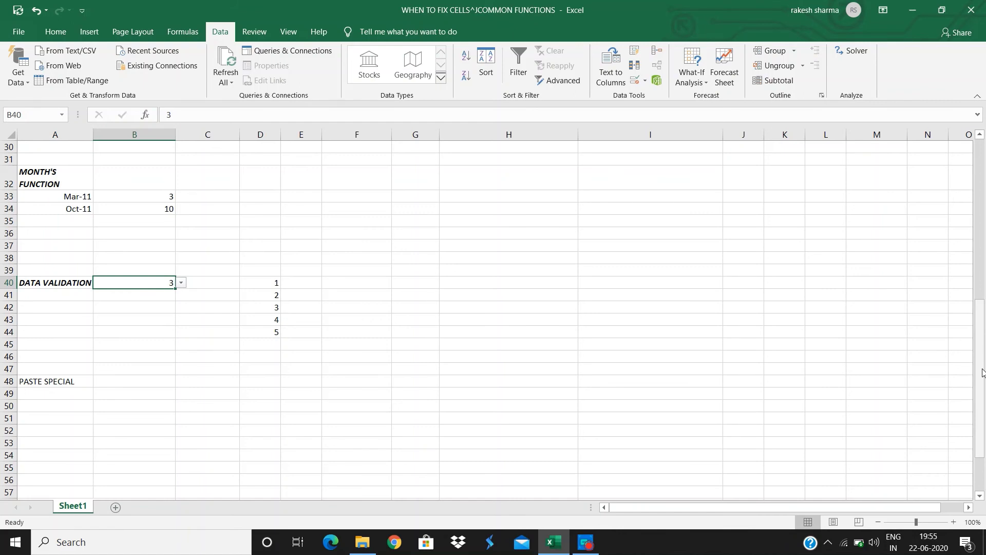
left_click_drag(982, 372, 984, 105)
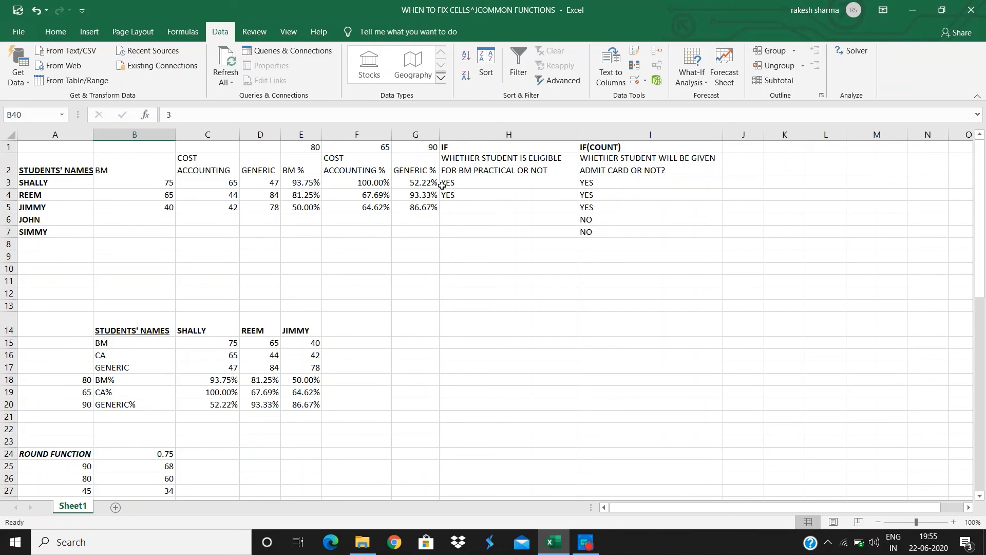
double_click(308, 184)
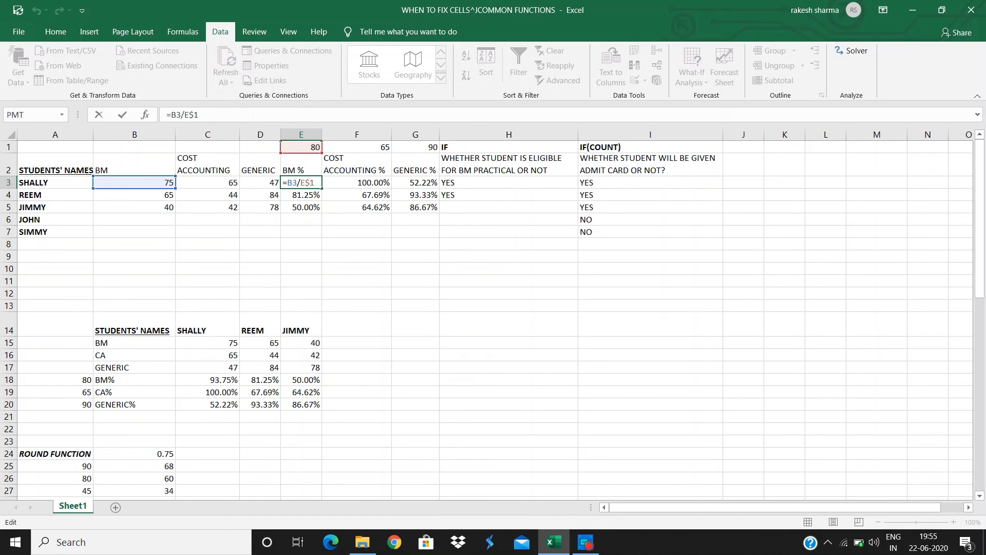
key("Return")
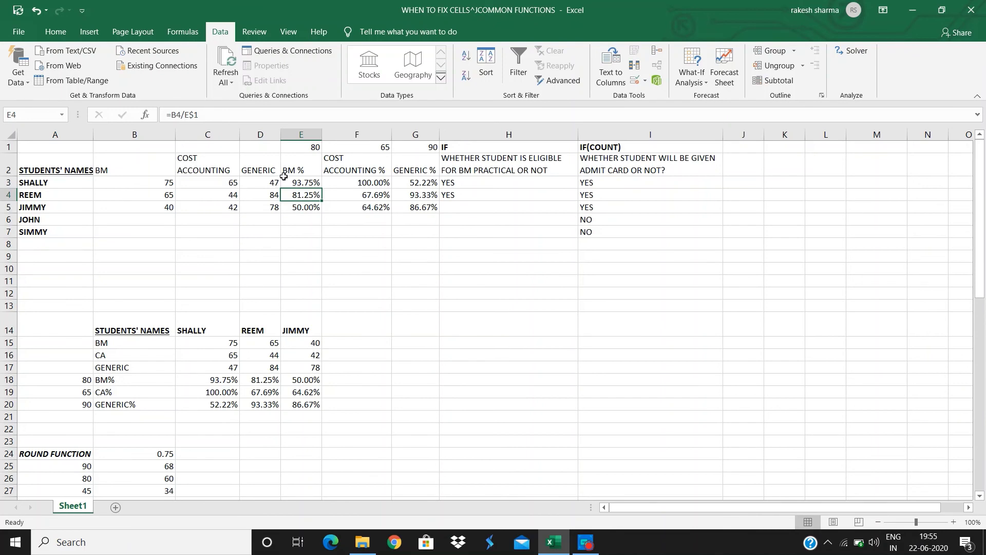
Replace the percentage formulas in E3:G5 with their values using Paste Special Values, and check the resulting cell contents
left_click_drag(291, 177, 418, 208)
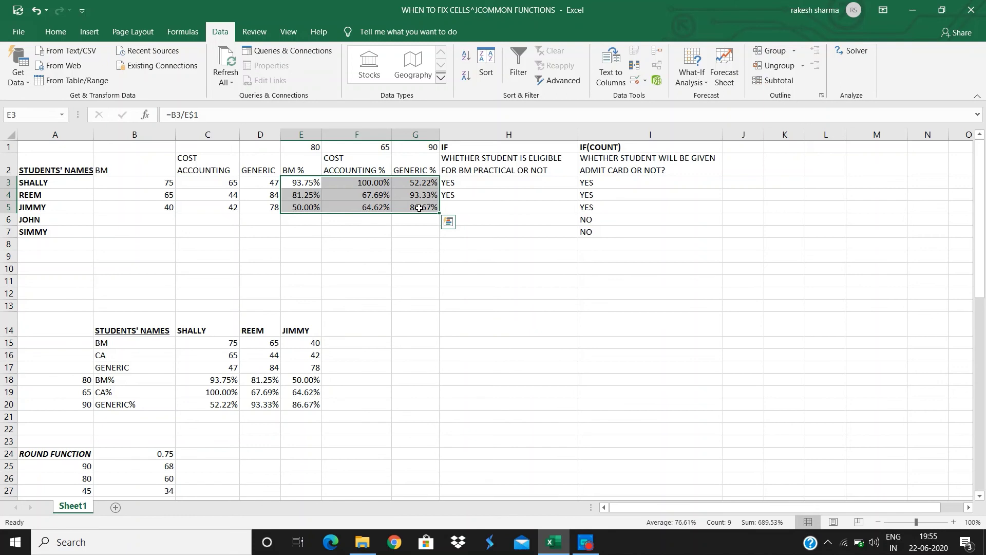
key("ctrl+c")
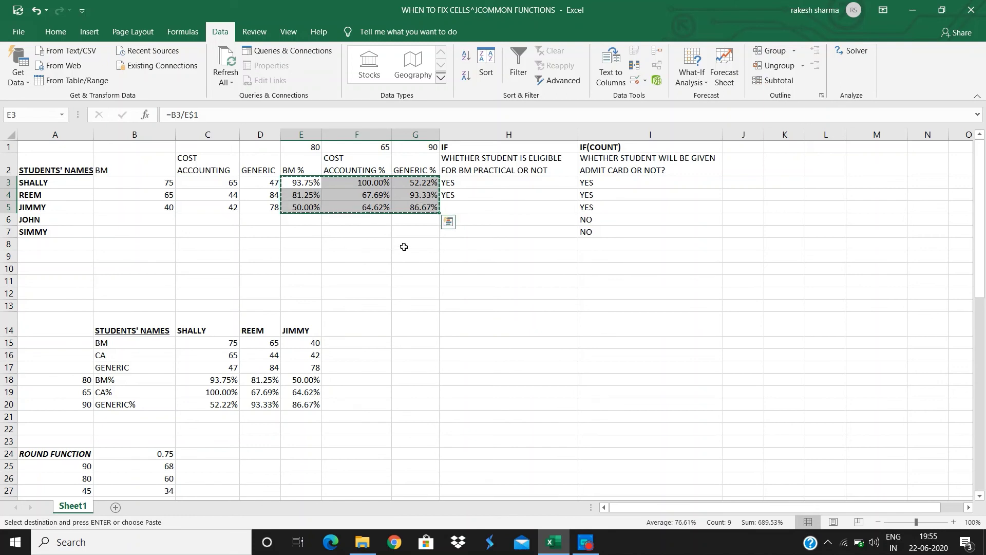
key("ctrl+alt+v")
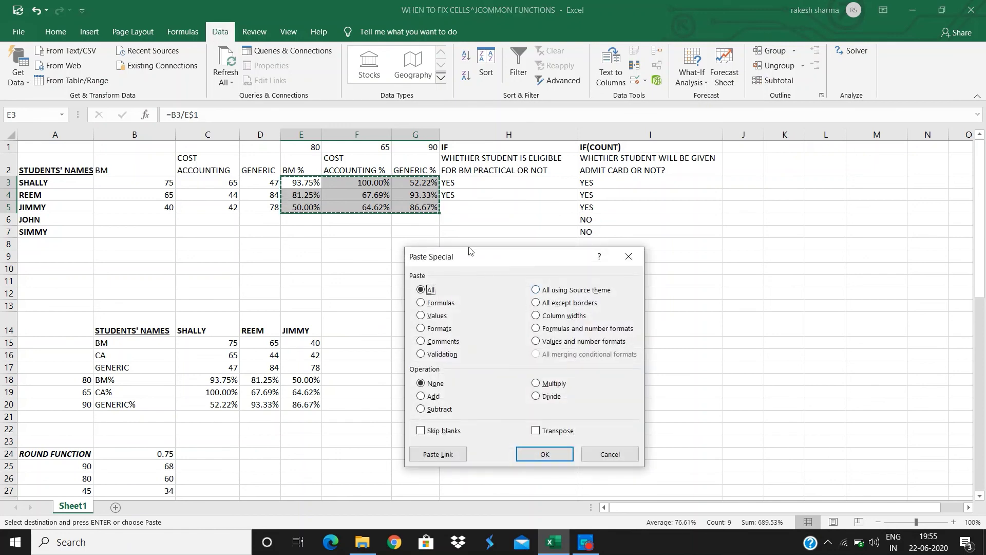
left_click(422, 318)
left_click(564, 454)
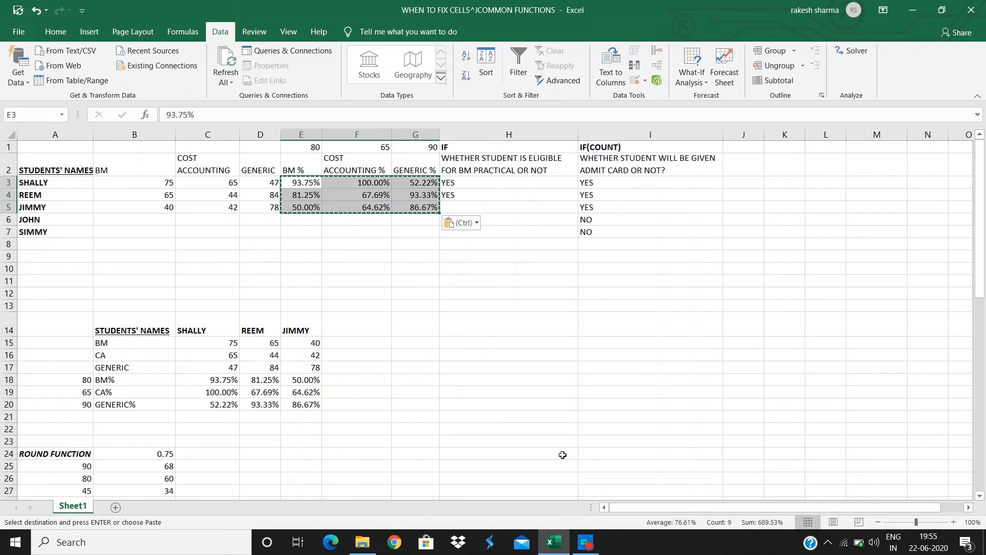
left_click(301, 186)
left_click(301, 207)
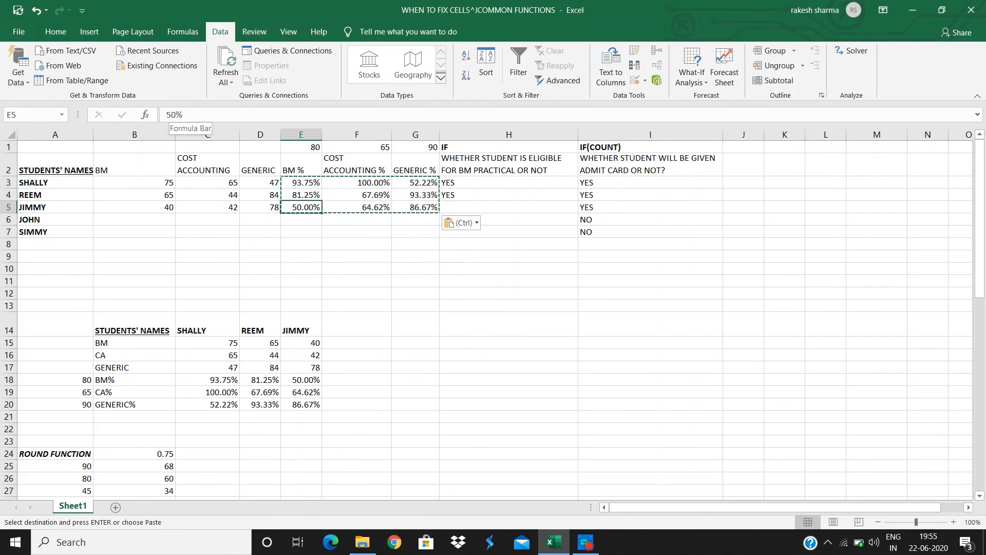
left_click(383, 281)
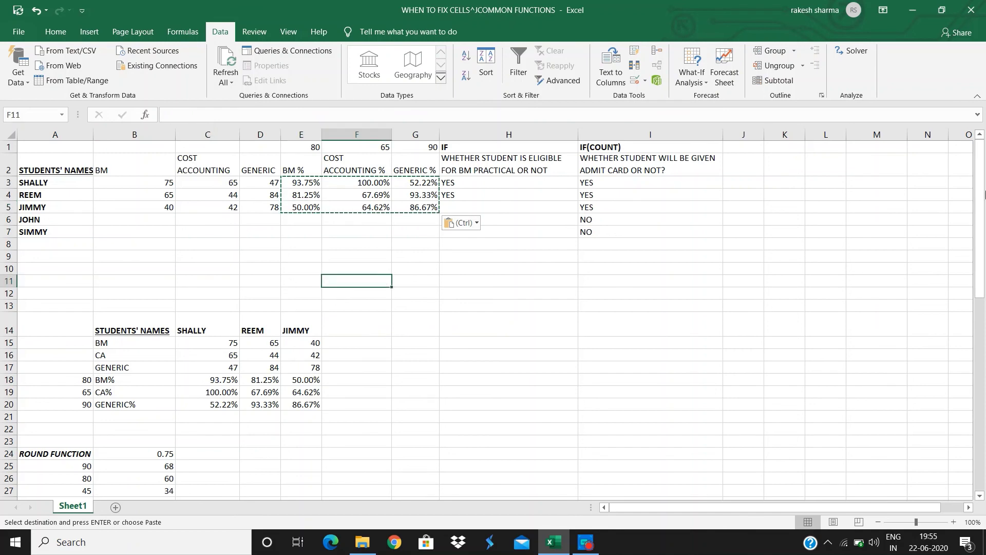
Copy the MONTH'S FUNCTION heading in A32 and apply only its formatting to the PASTE SPECIAL heading in A48 with Paste Special Formats
left_click_drag(985, 195, 985, 340)
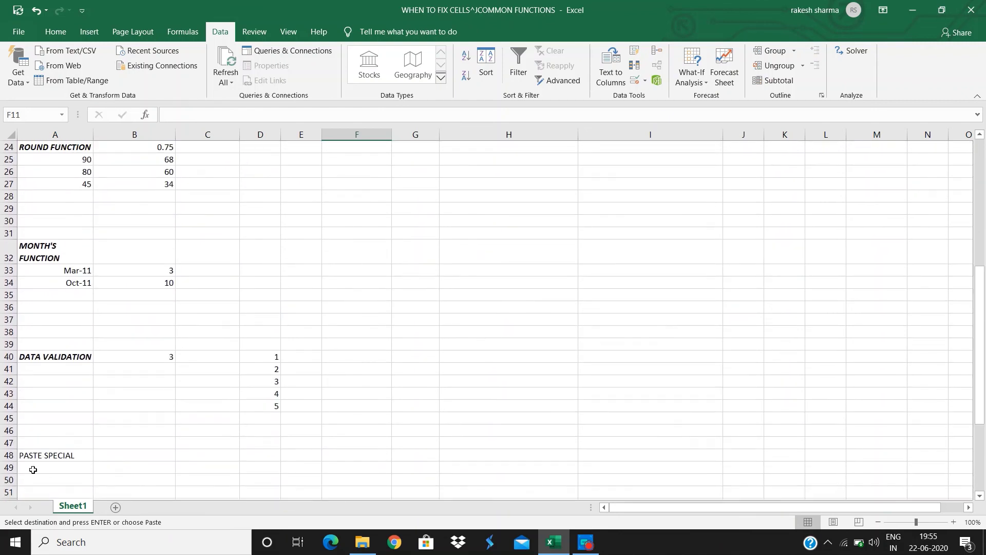
left_click(43, 456)
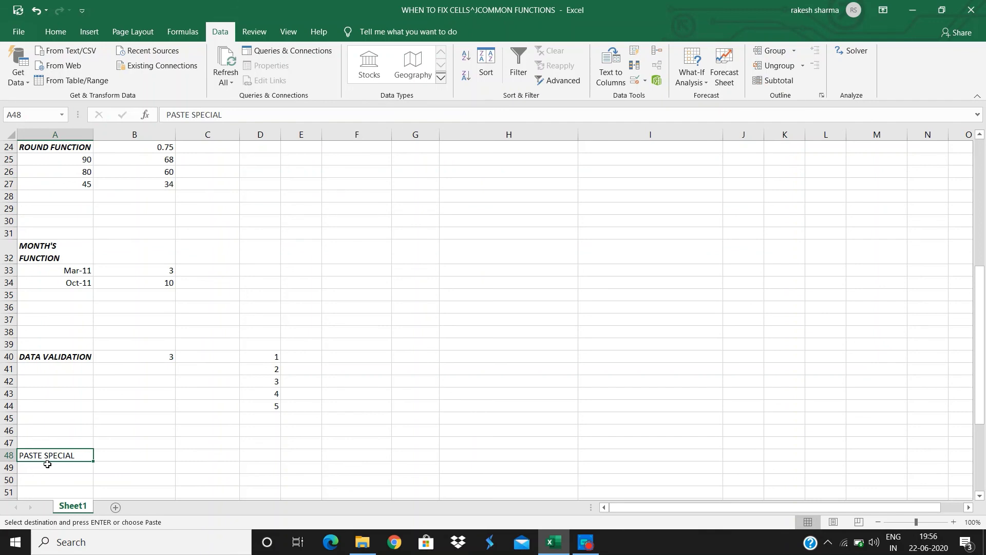
left_click(66, 257)
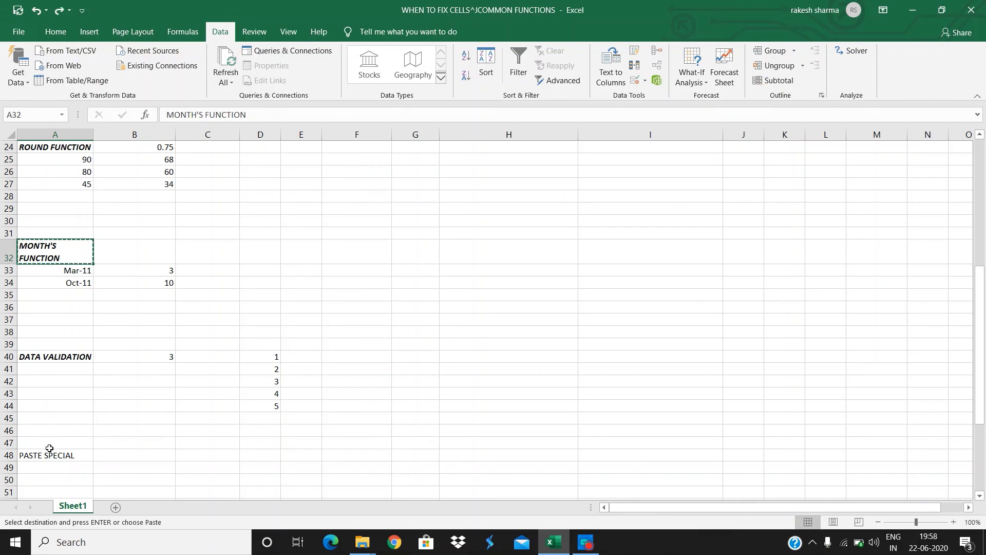
left_click(51, 457)
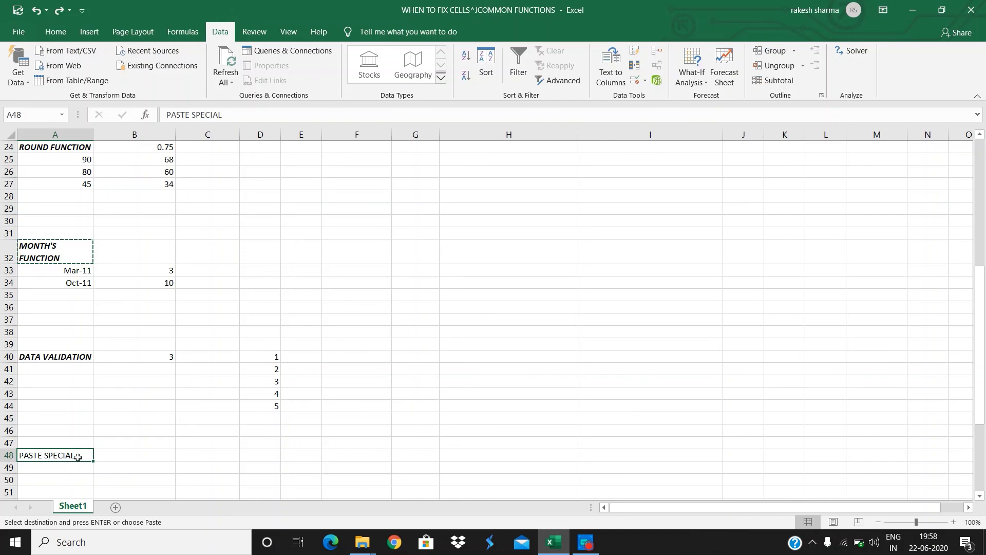
key("ctrl+alt+v")
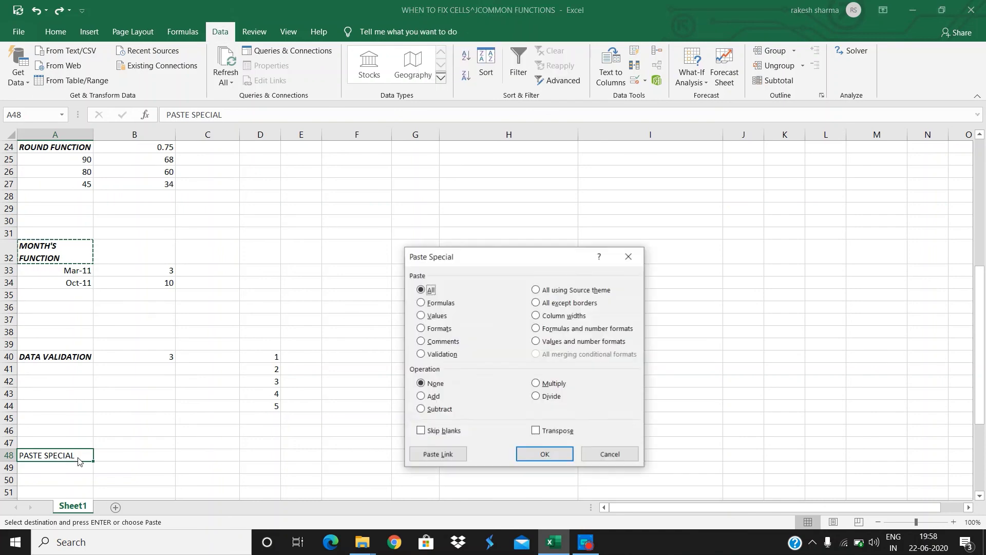
left_click(421, 329)
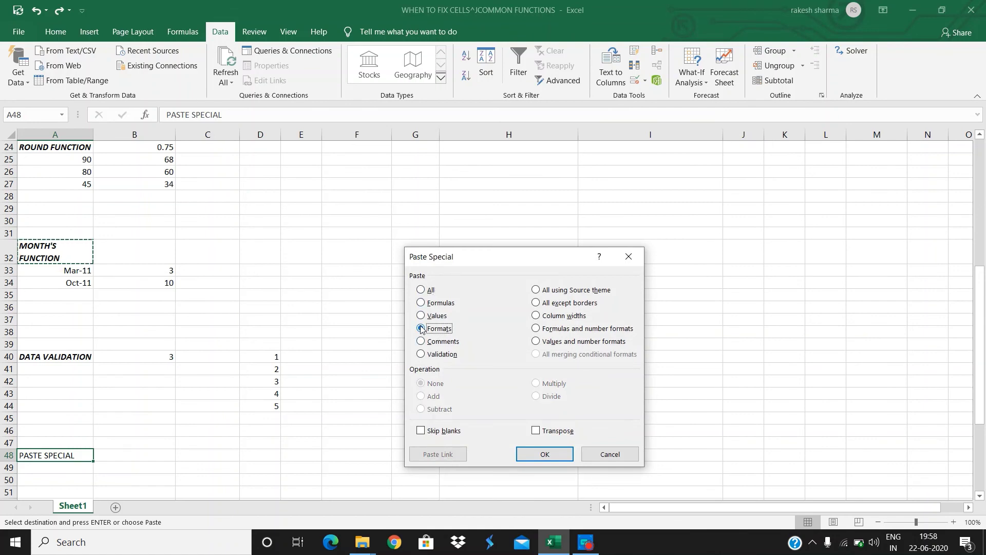
left_click(543, 454)
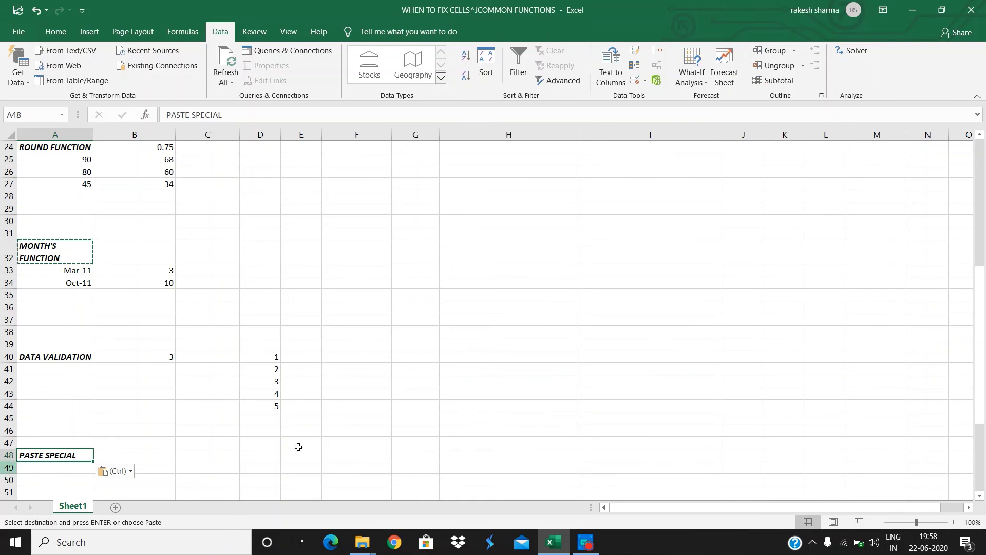
left_click_drag(982, 405, 985, 505)
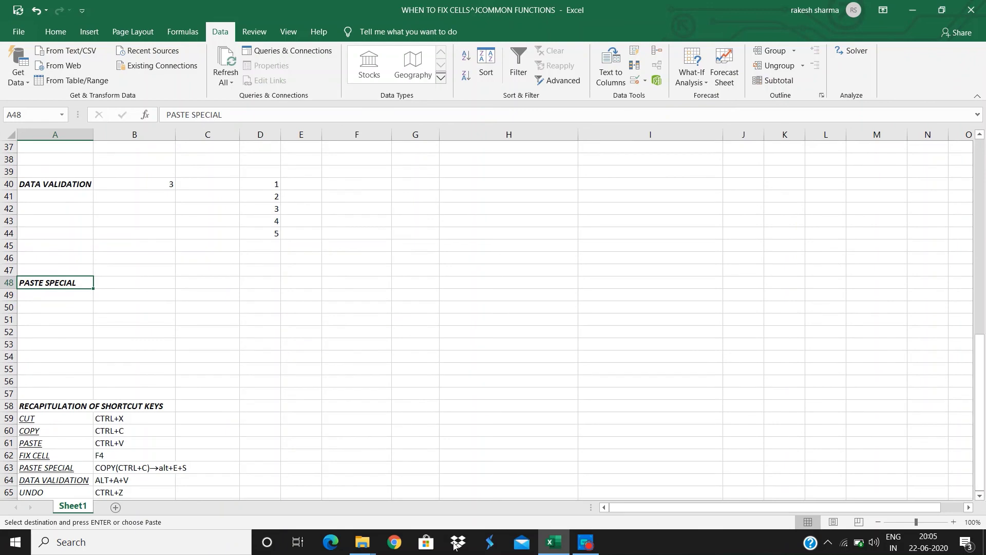